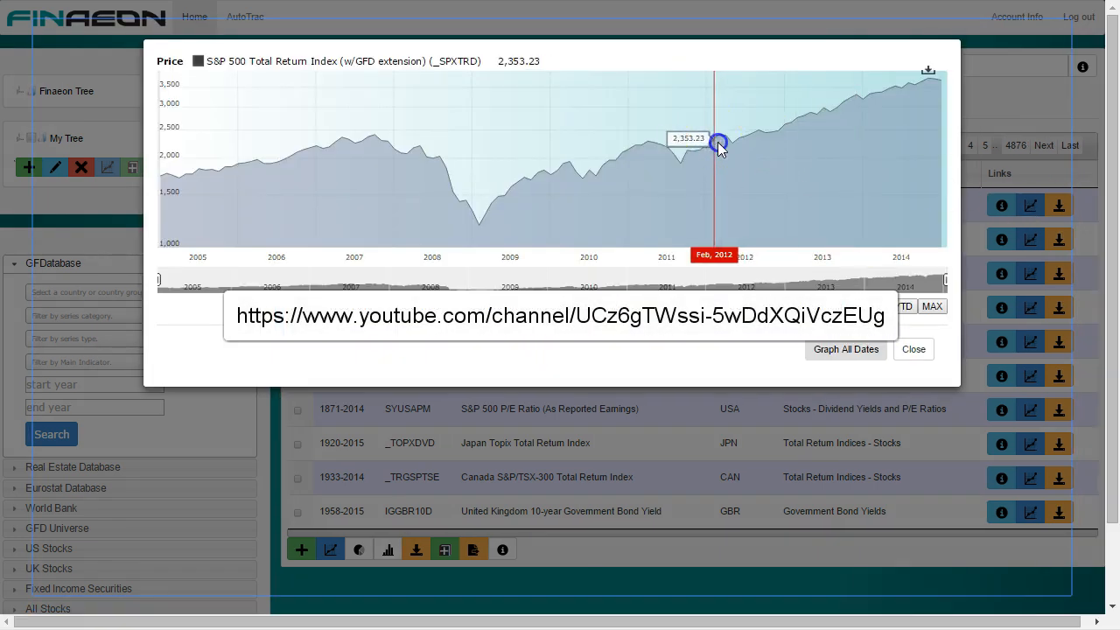
# Step: Inspect the price graph of the S&P 500 Total Return Index around 2012 and close the graph
pyautogui.moveTo(717, 143); pyautogui.dragTo(790, 136)
pyautogui.click(898, 341)
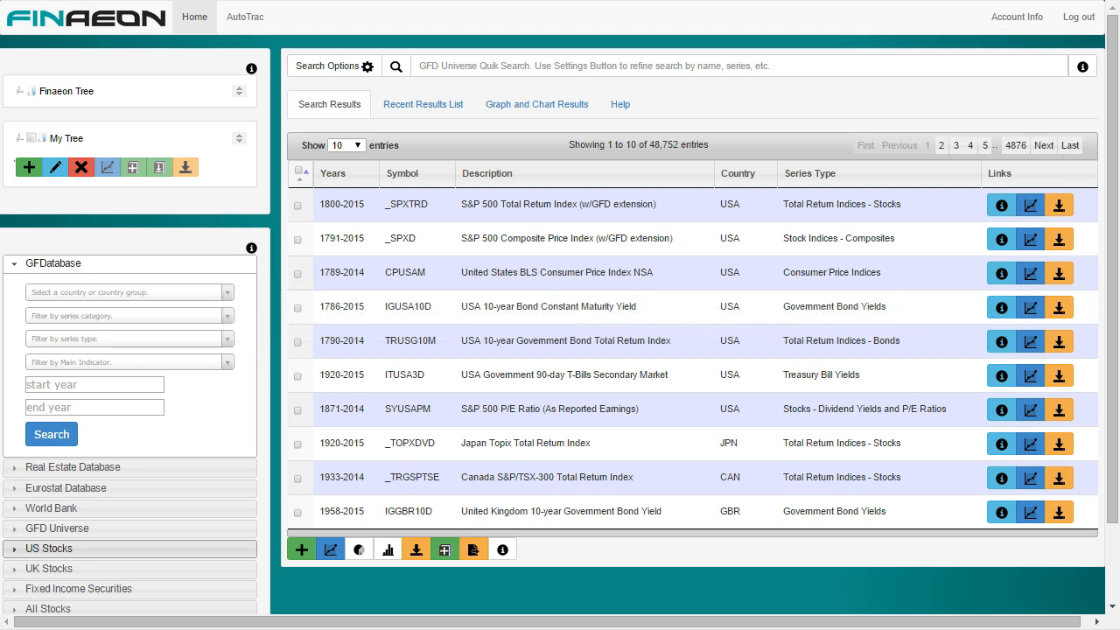
# Step: Open AutoTrac and view the series in the Bonds and Constituent Members workbooks
pyautogui.click(256, 17)
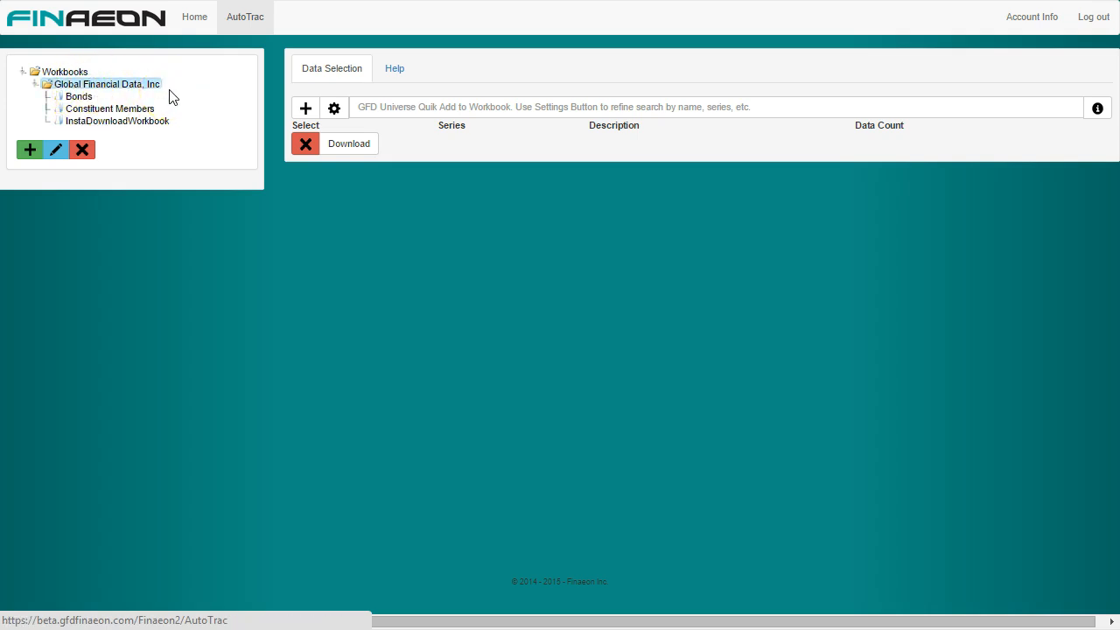
pyautogui.click(79, 98)
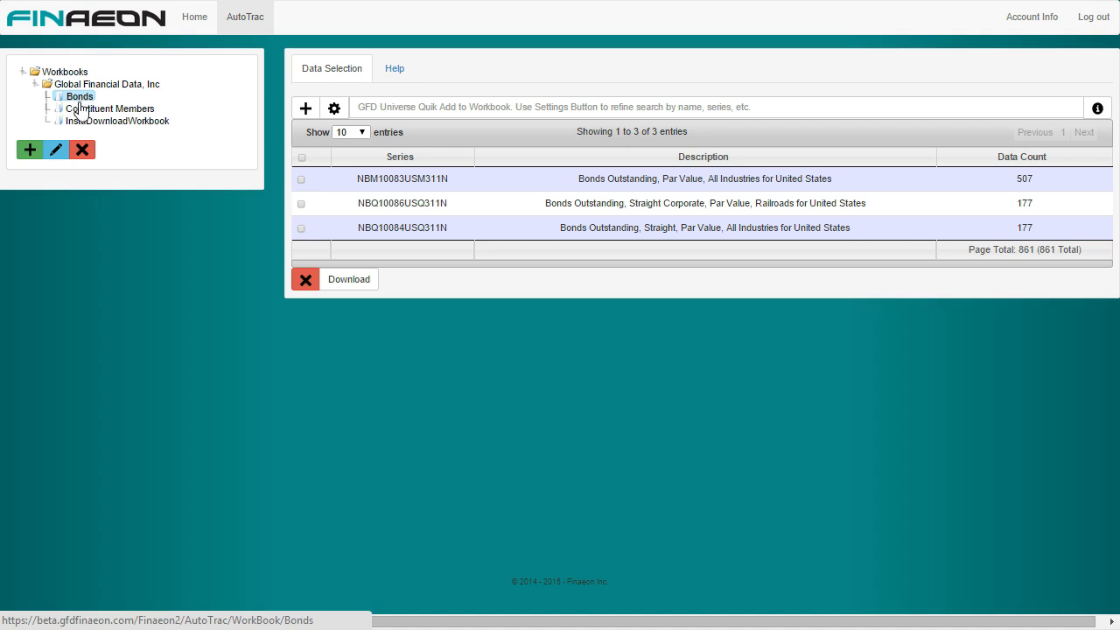
pyautogui.click(80, 112)
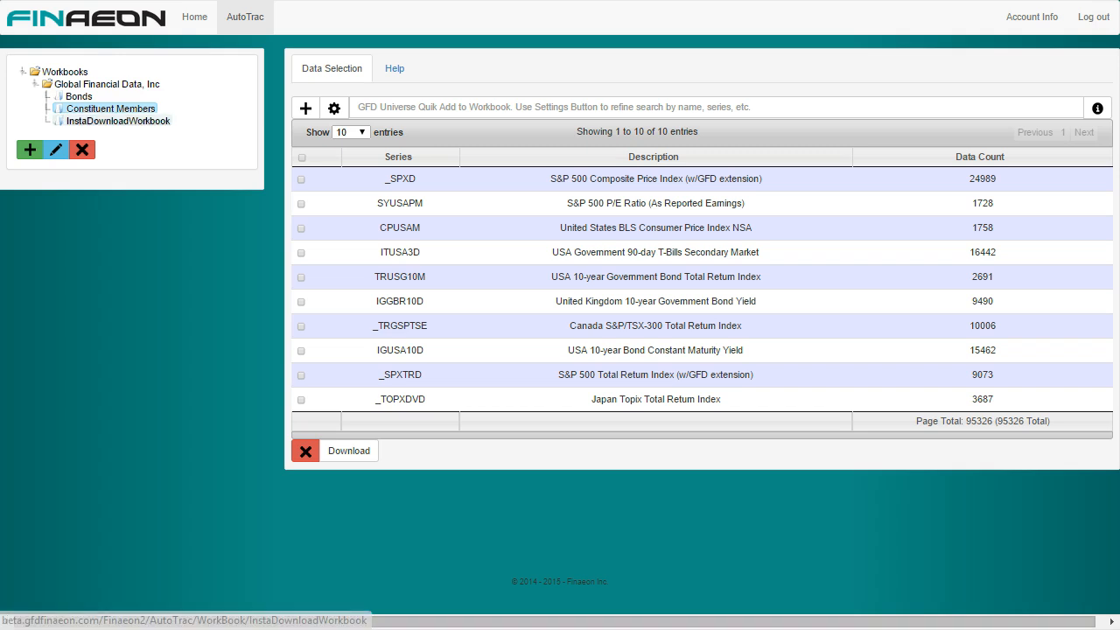
# Step: Create a new workbook in the Global Financial Data, Inc folder and open it
pyautogui.click(84, 86)
pyautogui.rightClick(85, 89)
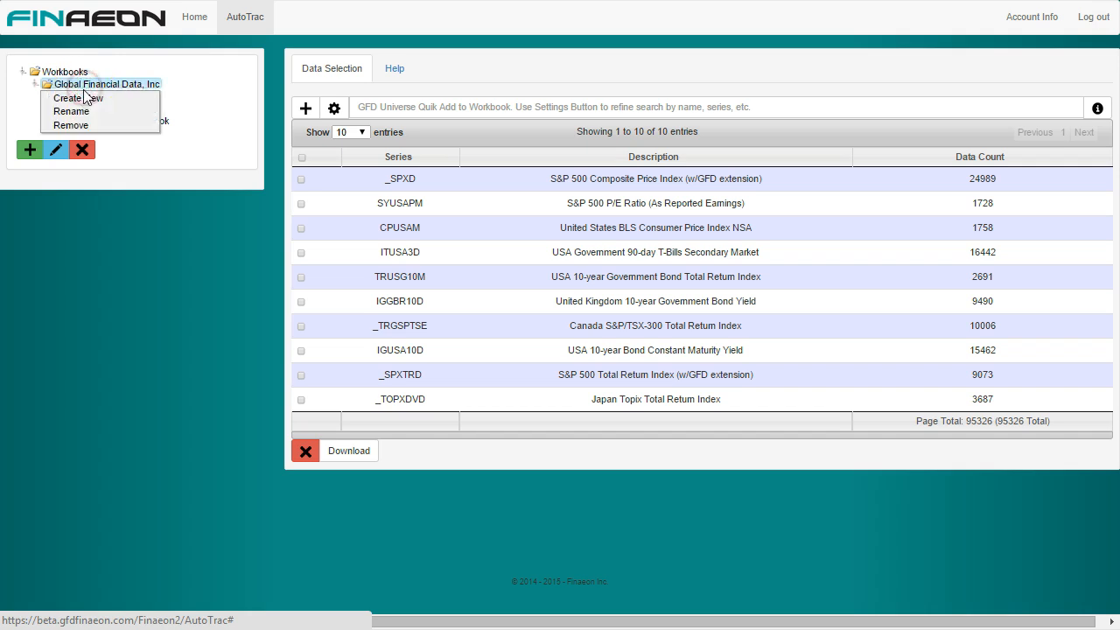
pyautogui.click(81, 99)
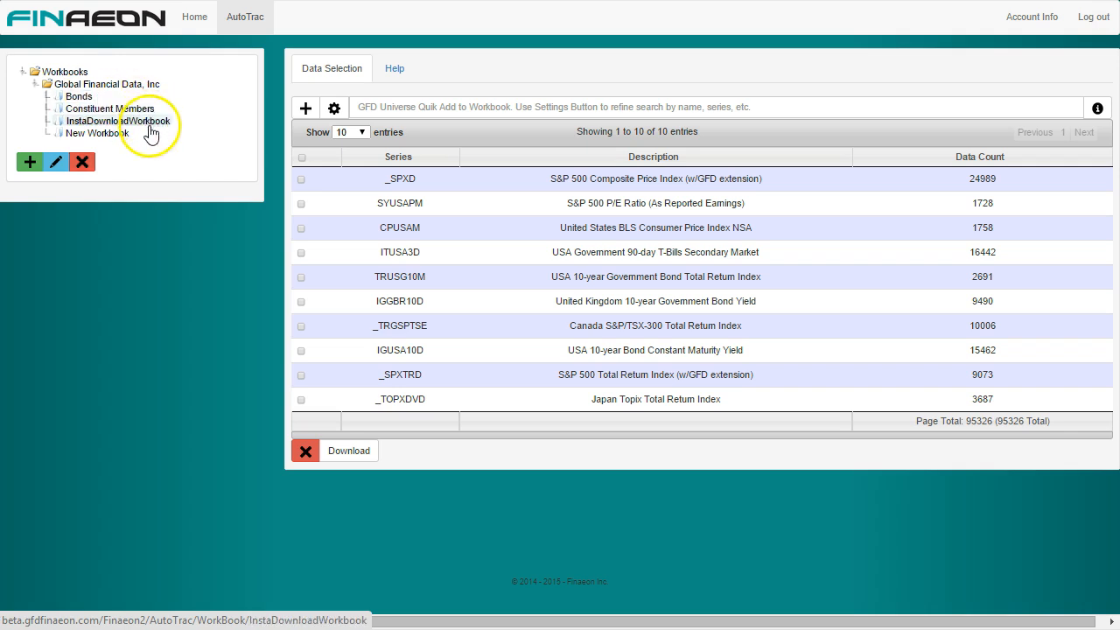
pyautogui.click(114, 136)
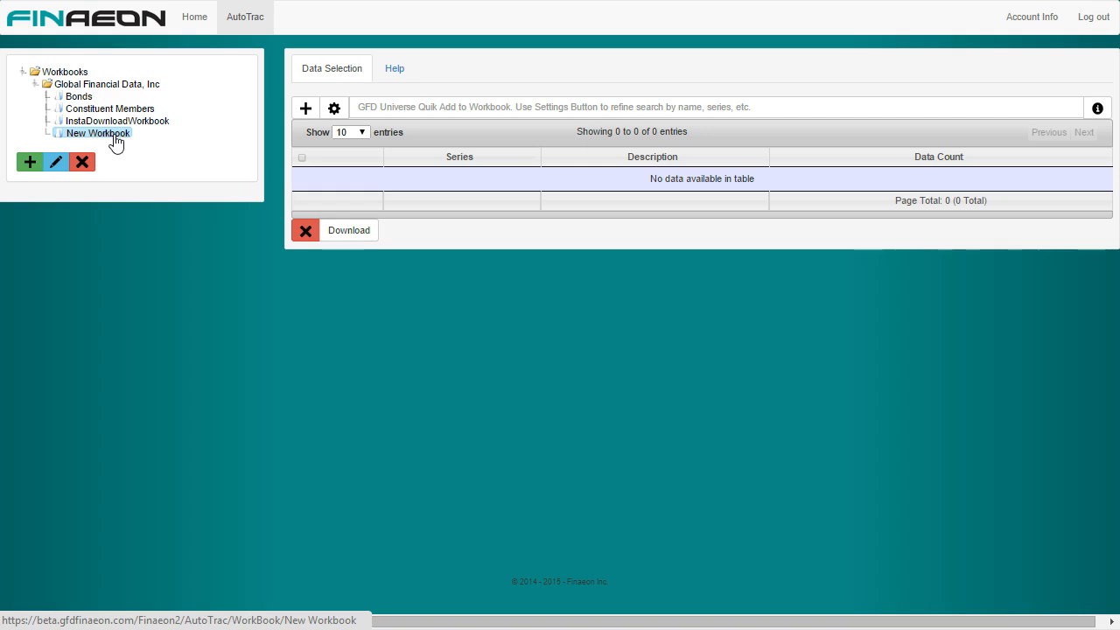
# Step: Create three more new workbooks in the Global Financial Data, Inc folder, keeping their default names
pyautogui.rightClick(111, 138)
pyautogui.click(107, 146)
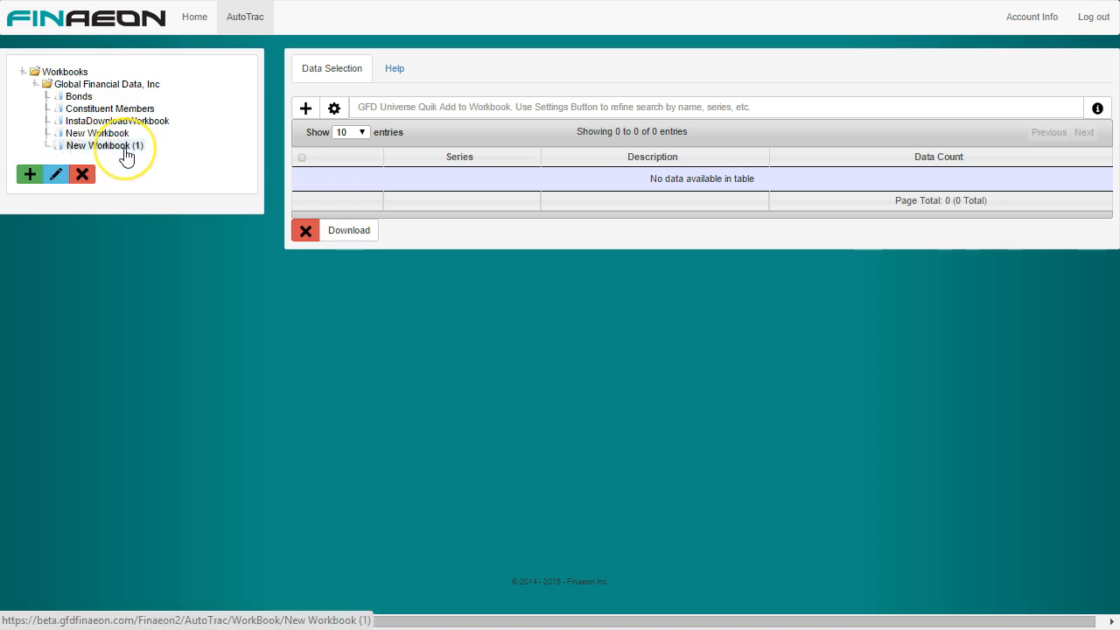
pyautogui.rightClick(125, 152)
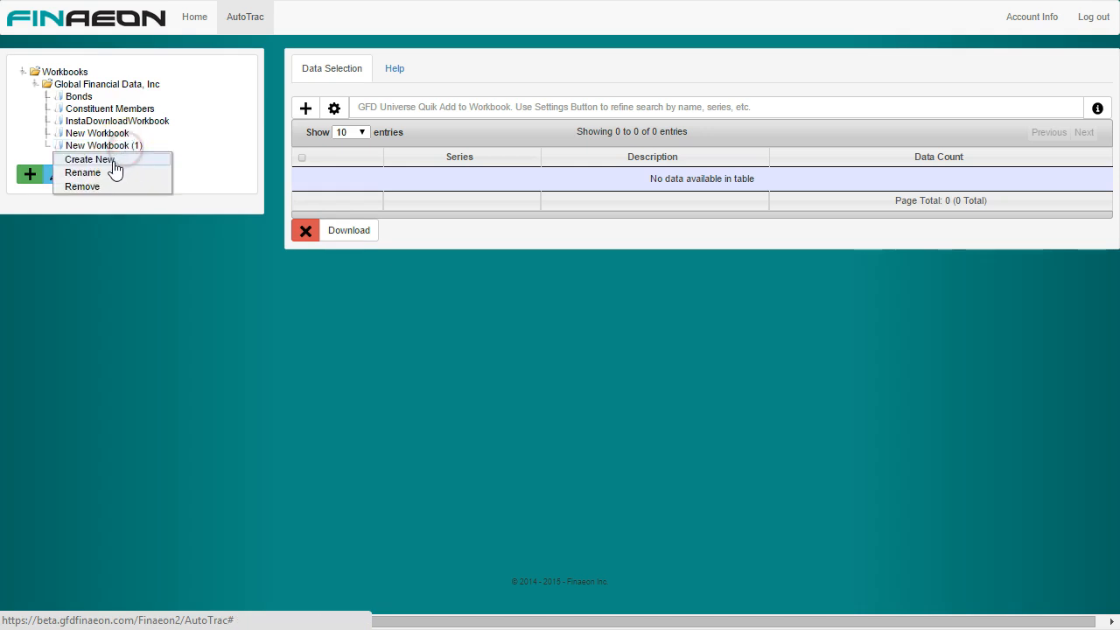
pyautogui.click(113, 165)
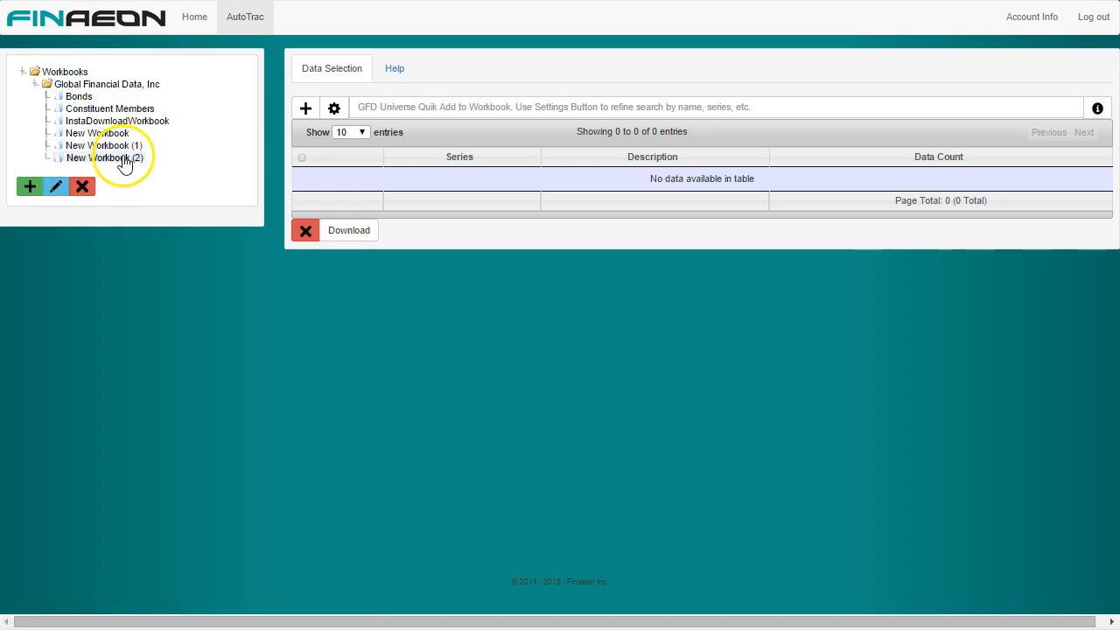
pyautogui.click(125, 161)
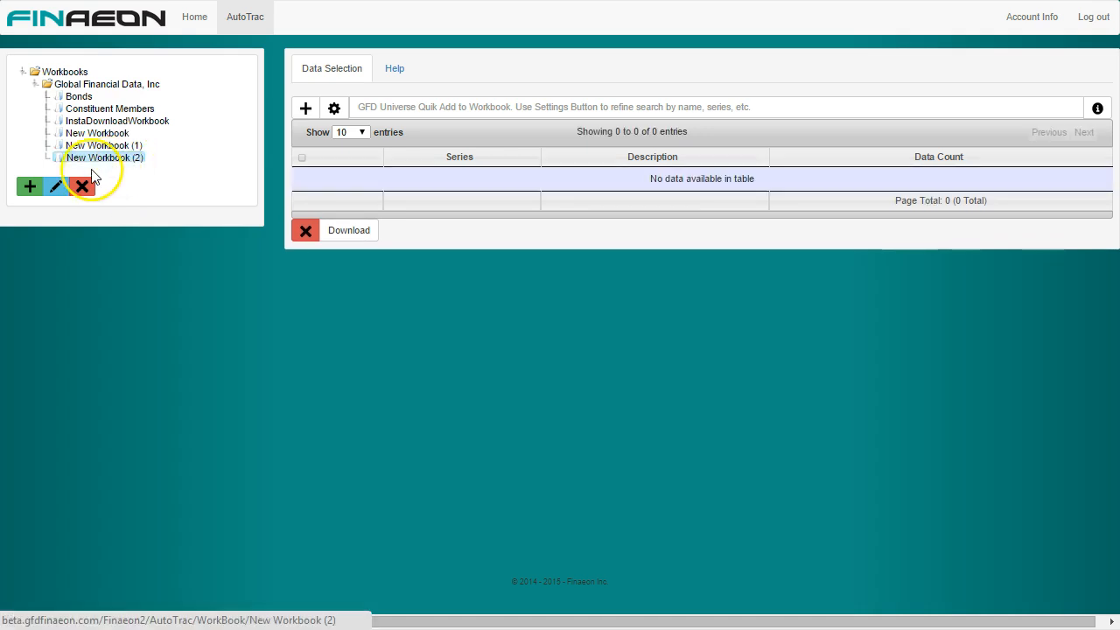
pyautogui.click(31, 189)
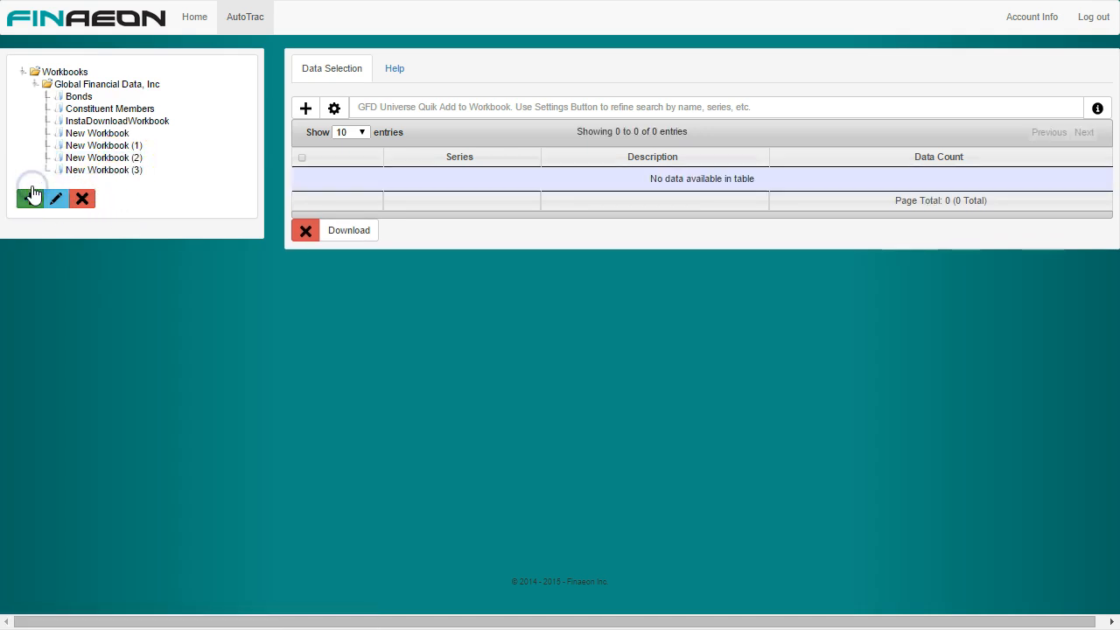
# Step: View the contents of the last new workbook and of InstaDownloadWorkbook
pyautogui.click(91, 174)
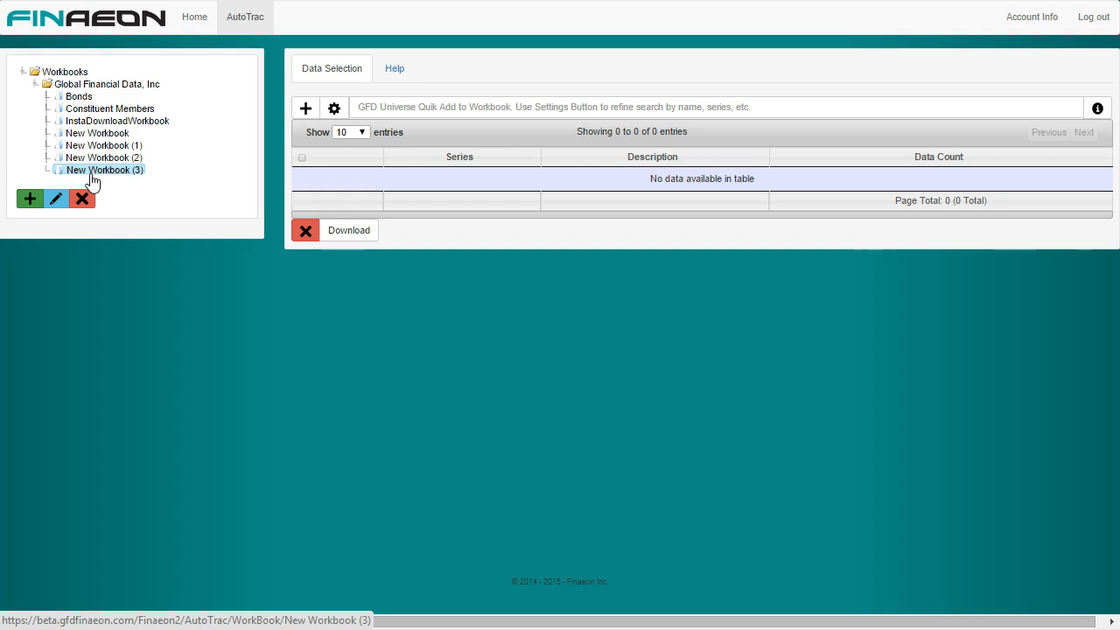
pyautogui.click(92, 161)
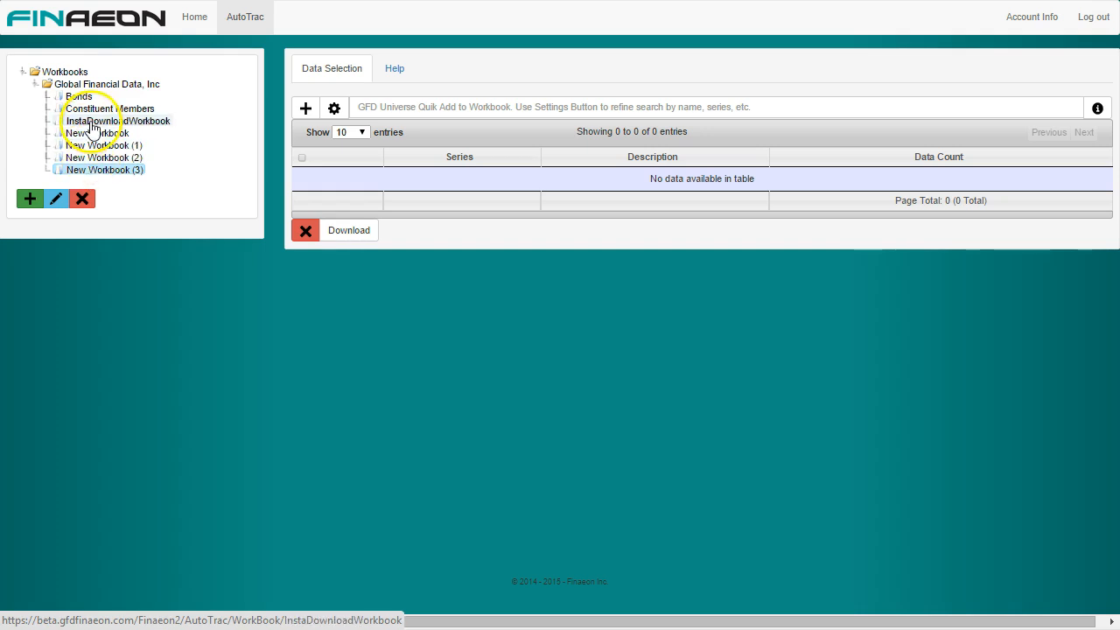
pyautogui.click(90, 123)
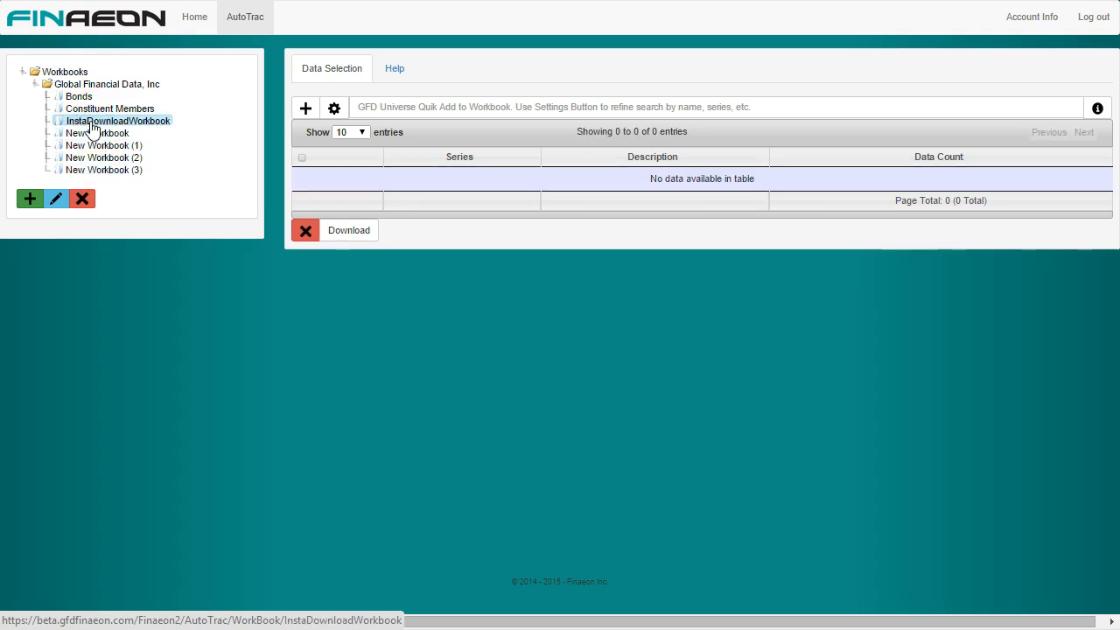
pyautogui.click(342, 171)
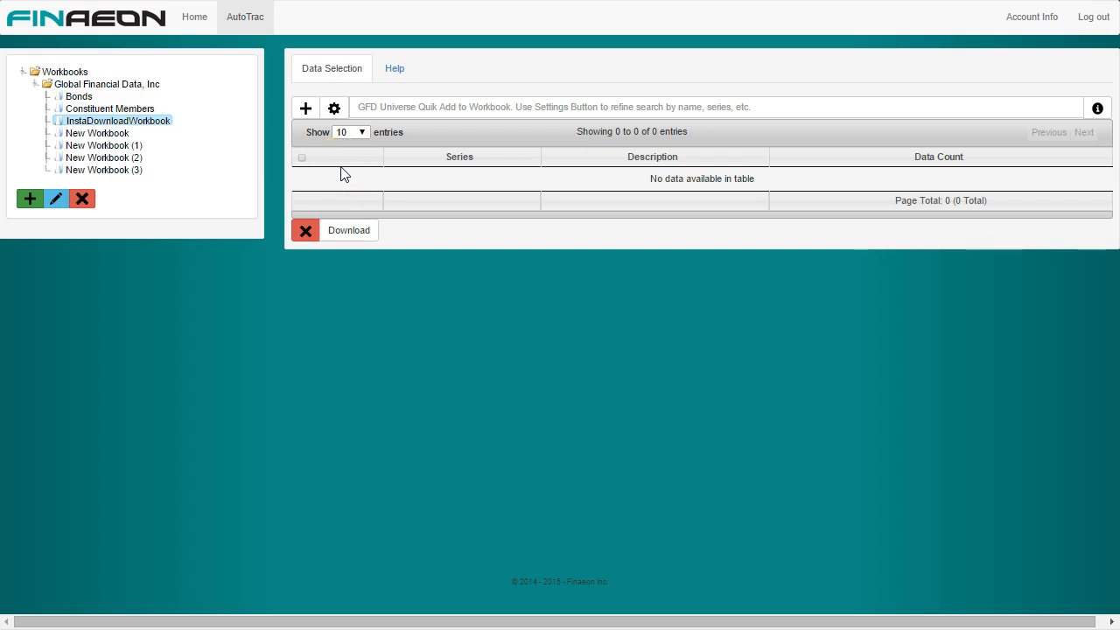
pyautogui.click(297, 158)
pyautogui.click(155, 129)
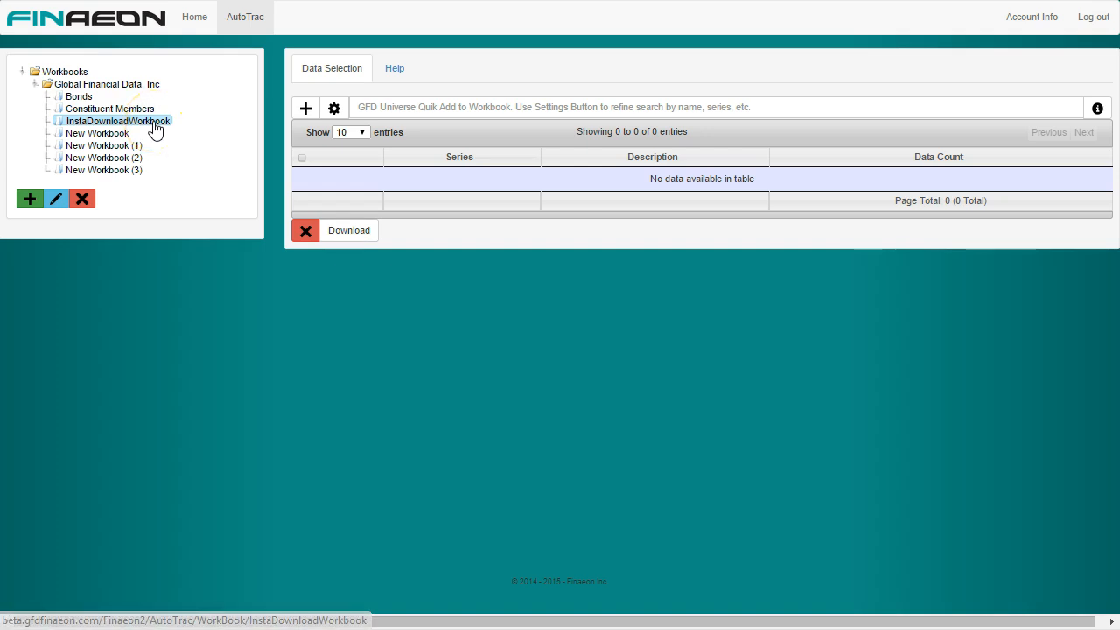
# Step: Delete the workbooks New Workbook (3), New Workbook (2) and New Workbook (1)
pyautogui.click(91, 172)
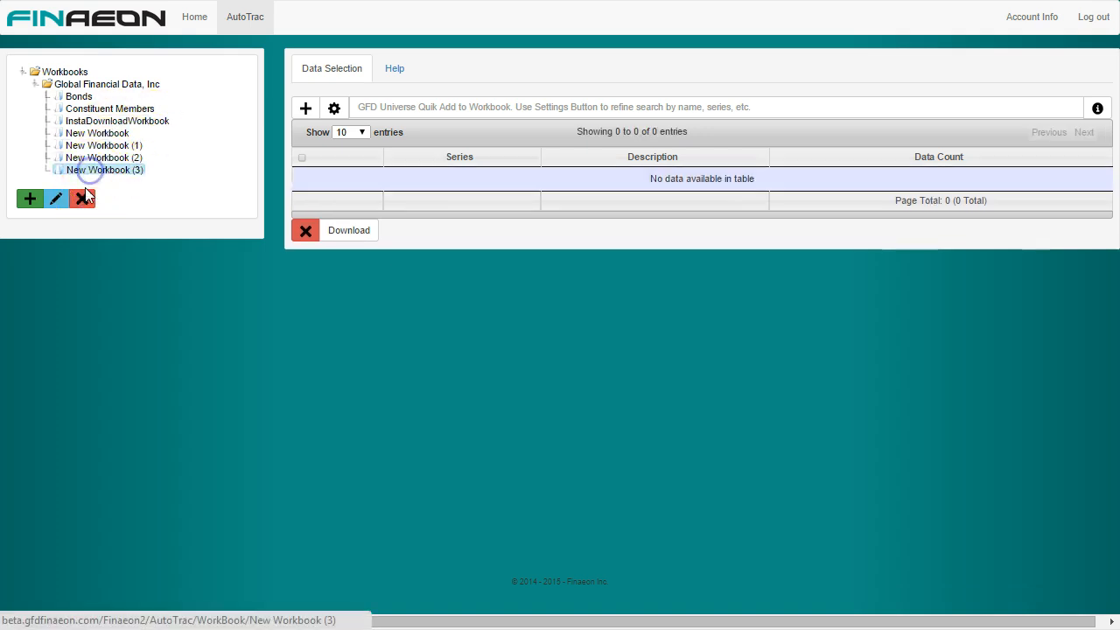
pyautogui.click(82, 199)
pyautogui.click(662, 201)
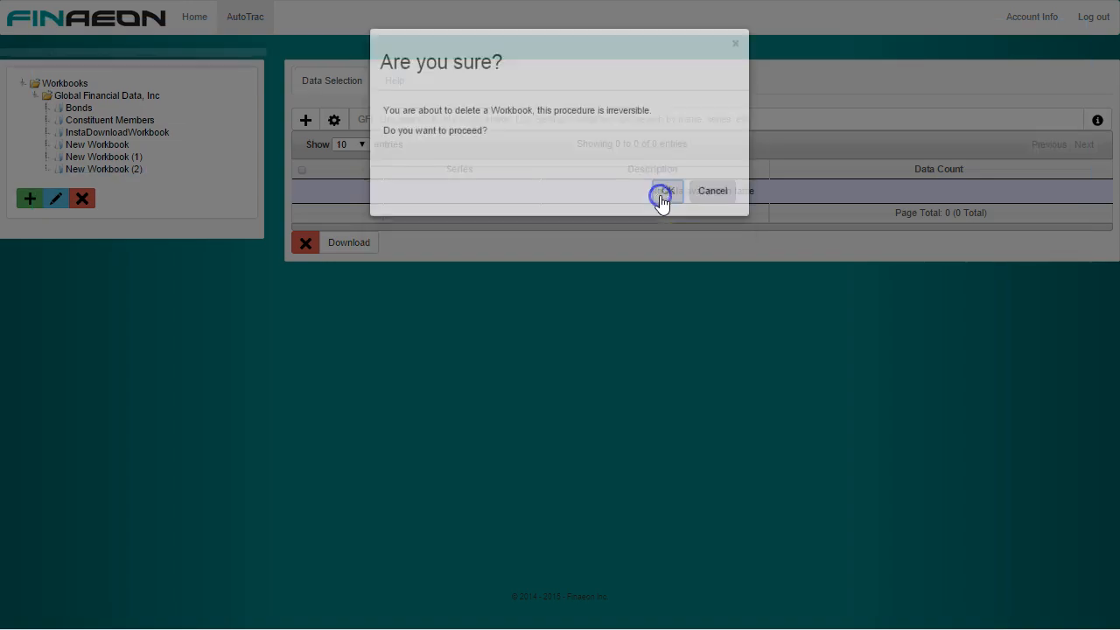
pyautogui.click(85, 243)
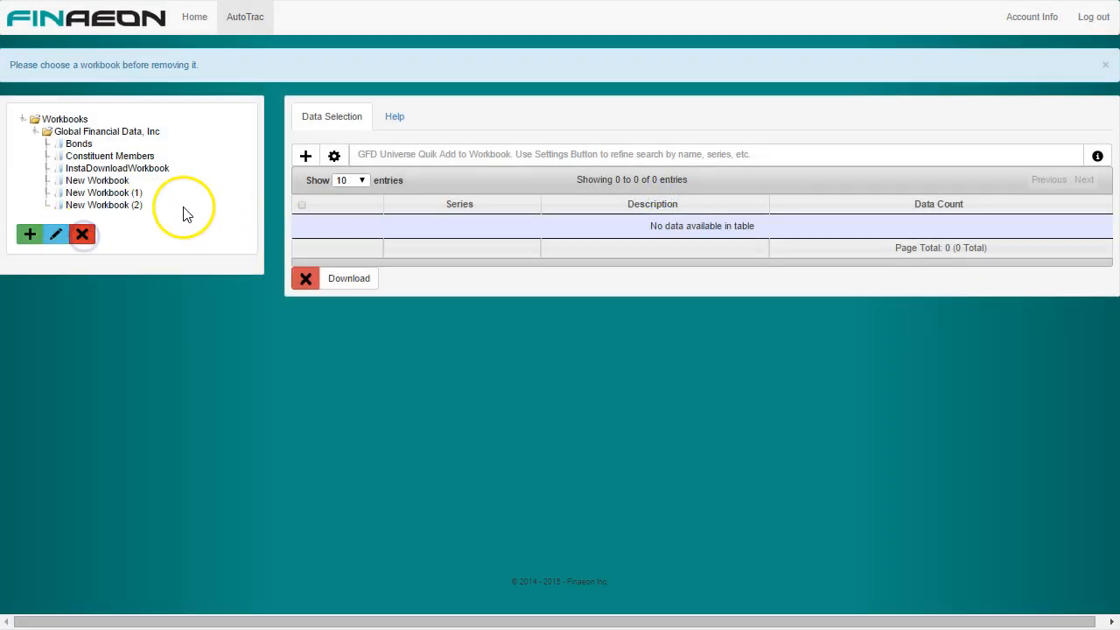
pyautogui.click(120, 203)
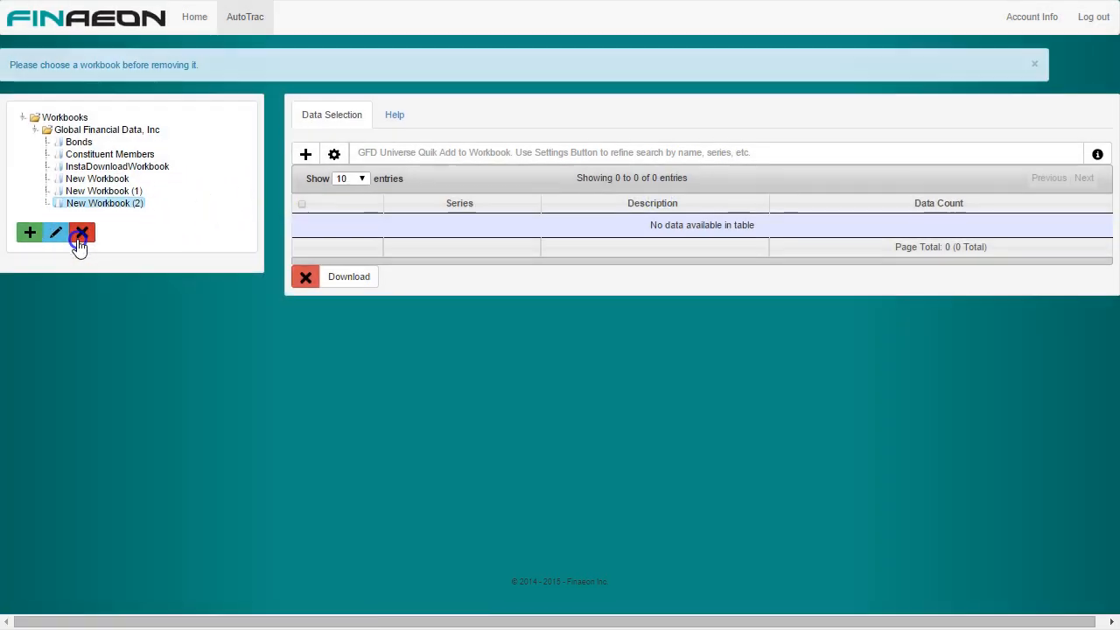
pyautogui.click(81, 234)
pyautogui.click(668, 203)
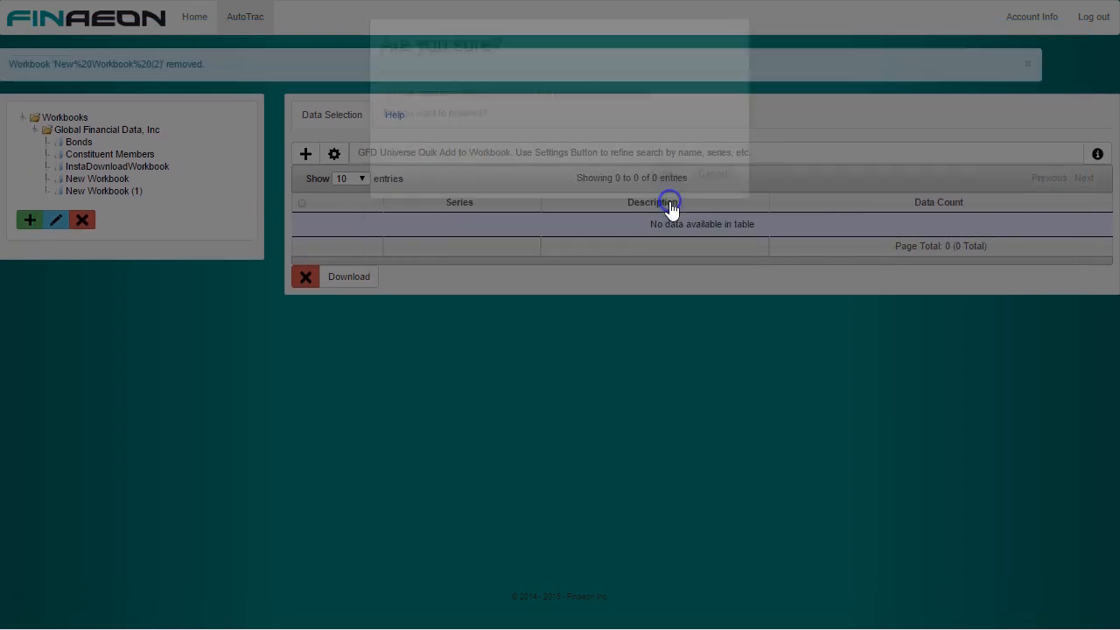
pyautogui.click(118, 198)
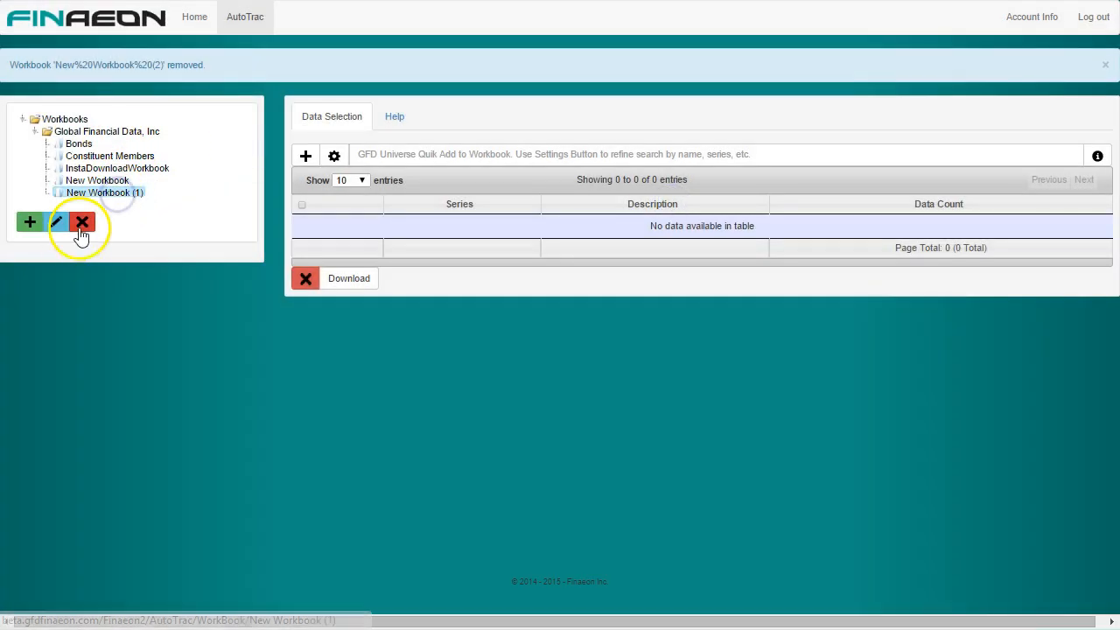
pyautogui.click(81, 223)
pyautogui.click(668, 202)
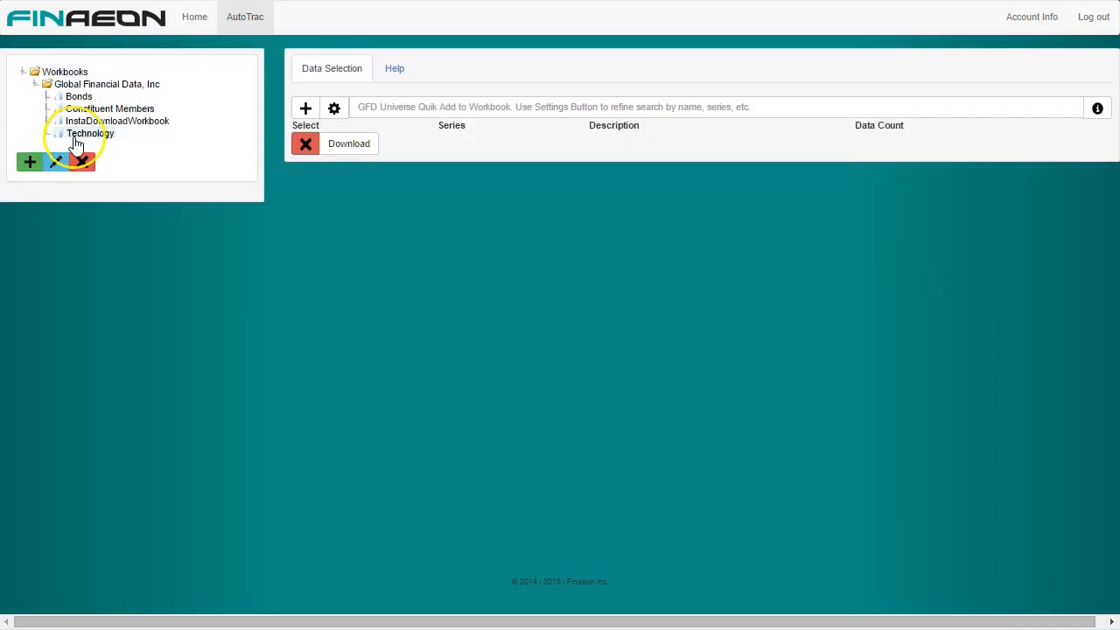
# Step: Delete the empty Technology workbook from the Global Financial Data, Inc folder
pyautogui.click(77, 137)
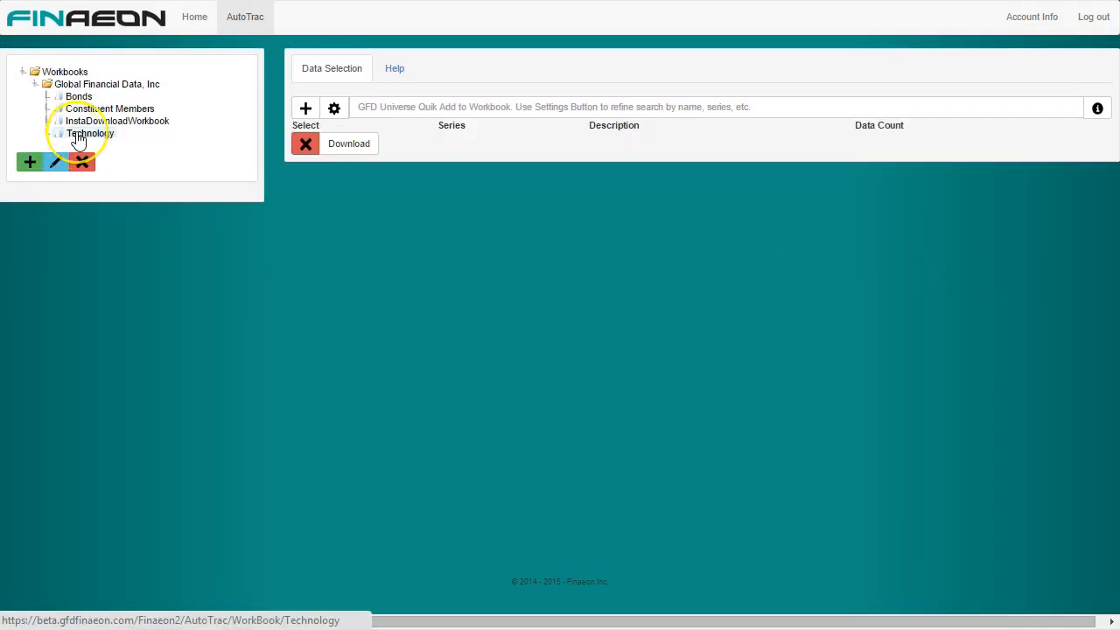
pyautogui.rightClick(77, 138)
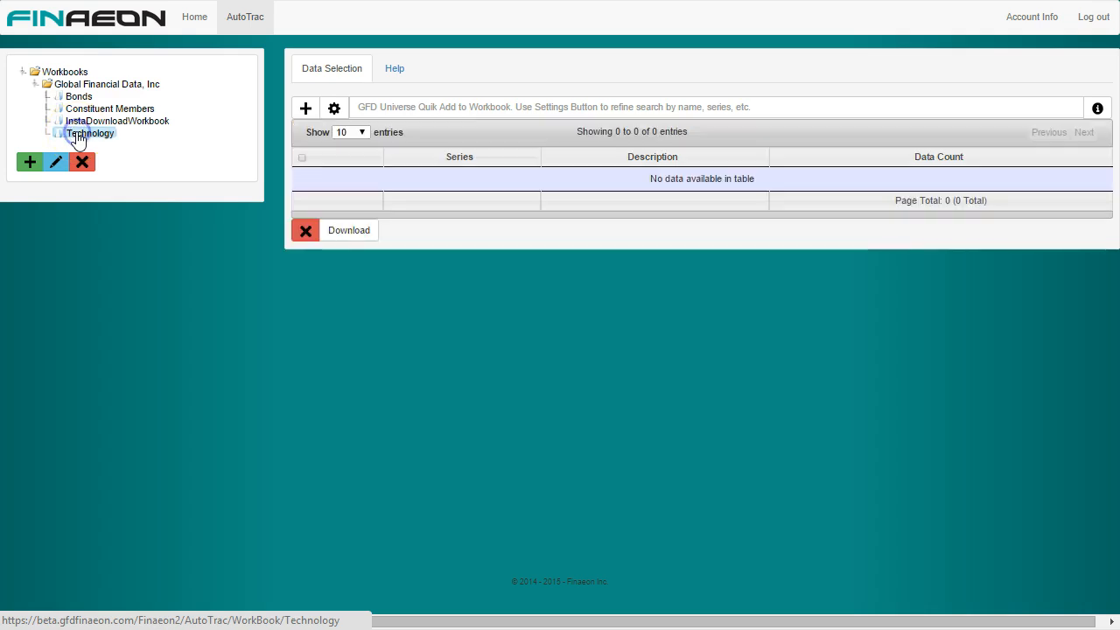
pyautogui.click(80, 175)
pyautogui.click(83, 165)
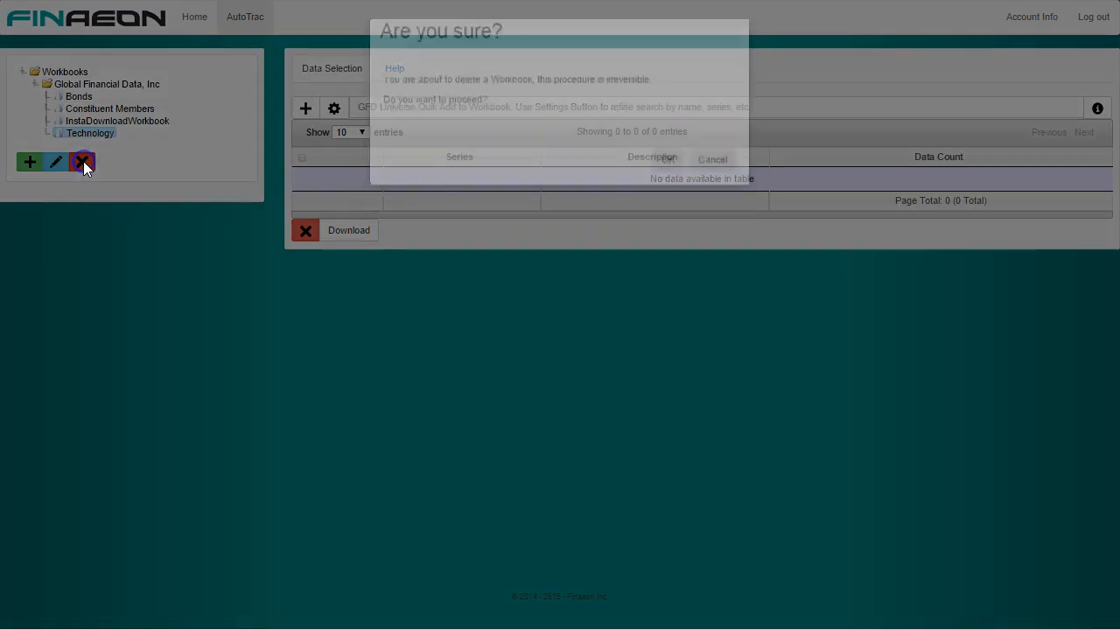
pyautogui.click(670, 201)
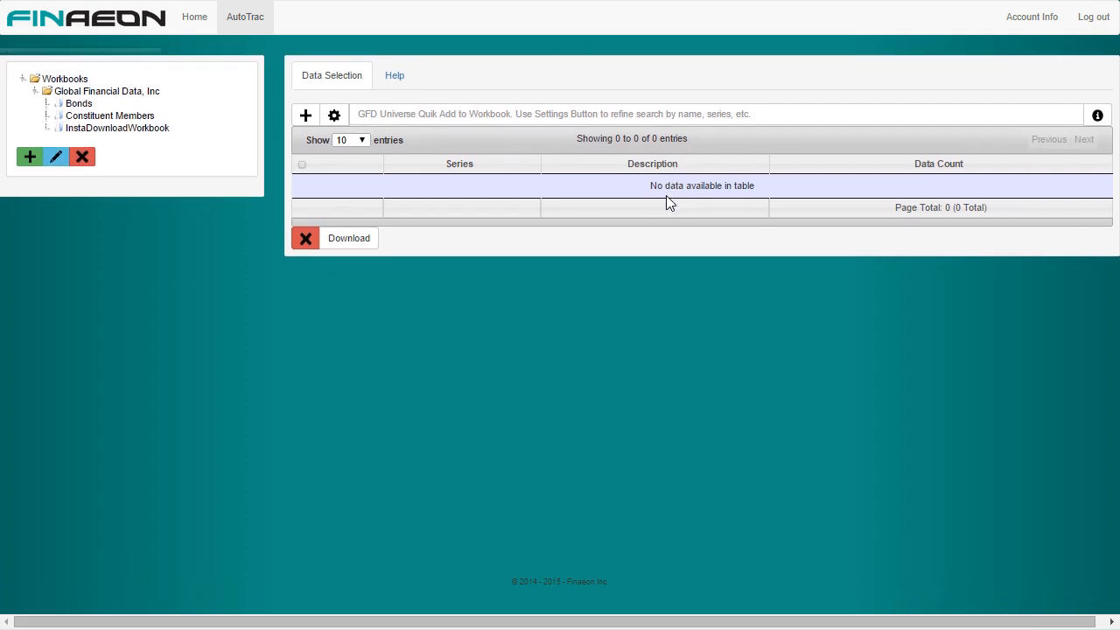
# Step: Create a new workbook and rename it Technology
pyautogui.click(29, 156)
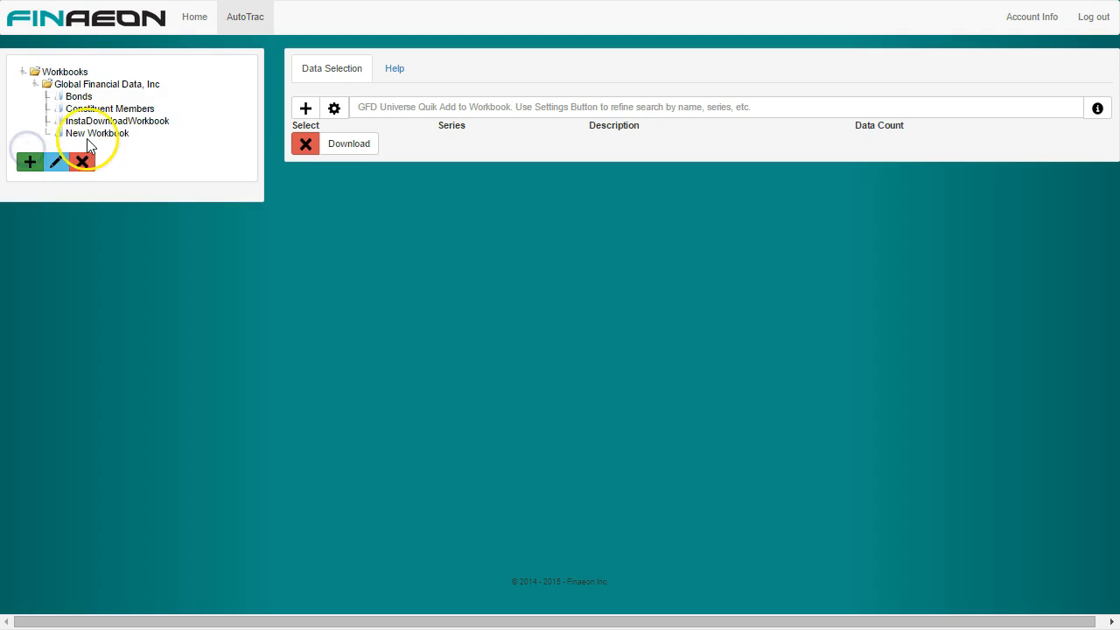
pyautogui.click(87, 135)
pyautogui.click(55, 164)
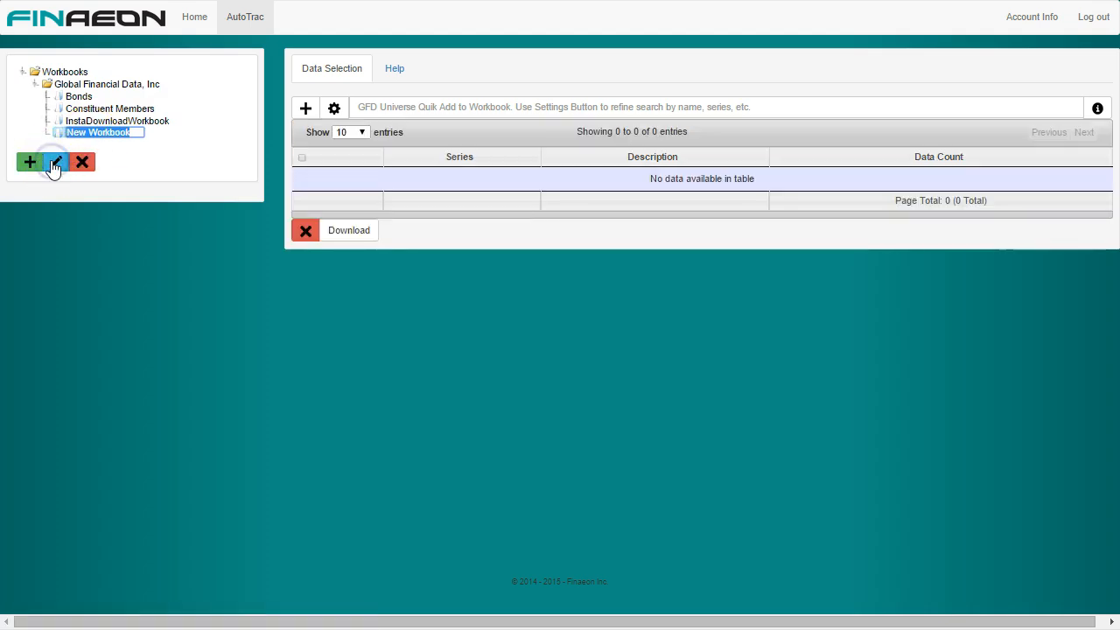
pyautogui.write('Technology')
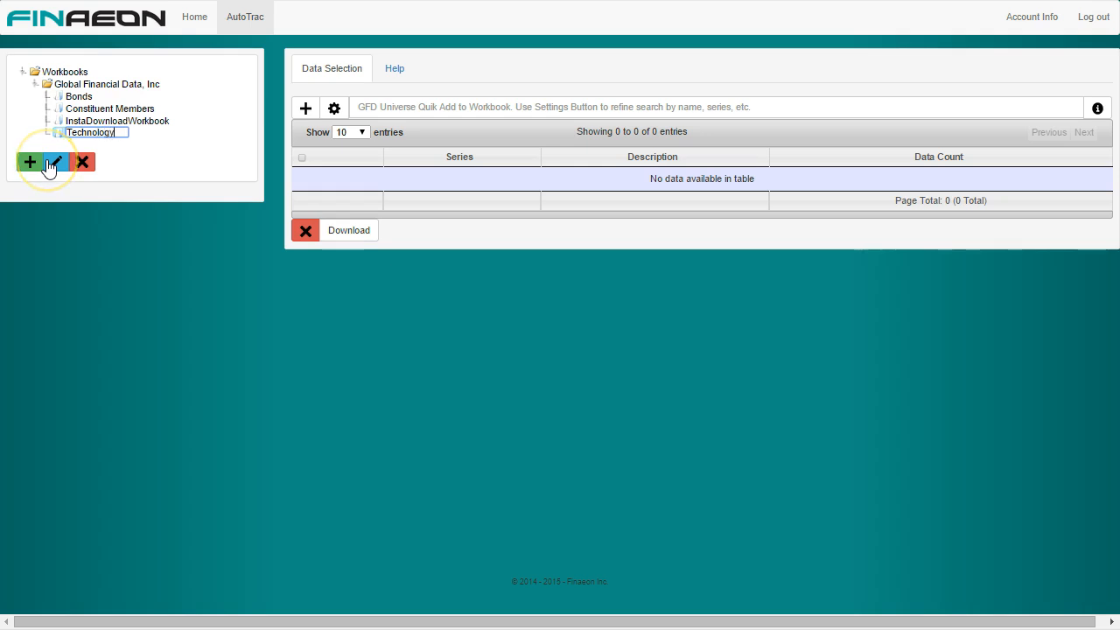
pyautogui.press('Return')
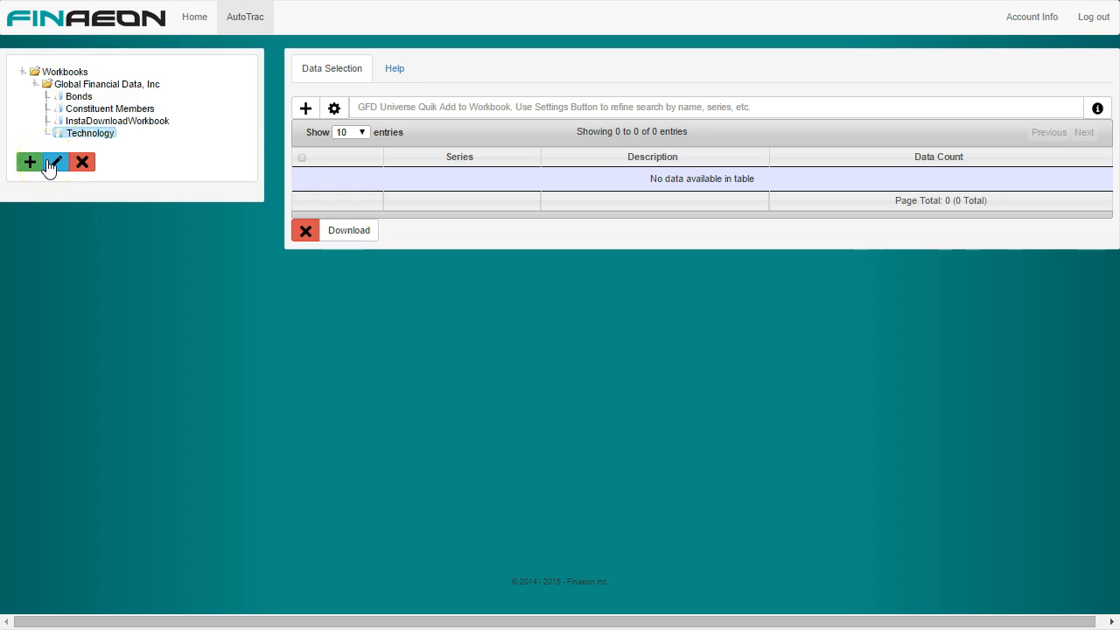
# Step: Add the current security AAPL (Apple Inc) to the Technology workbook in AutoTrac
pyautogui.click(245, 26)
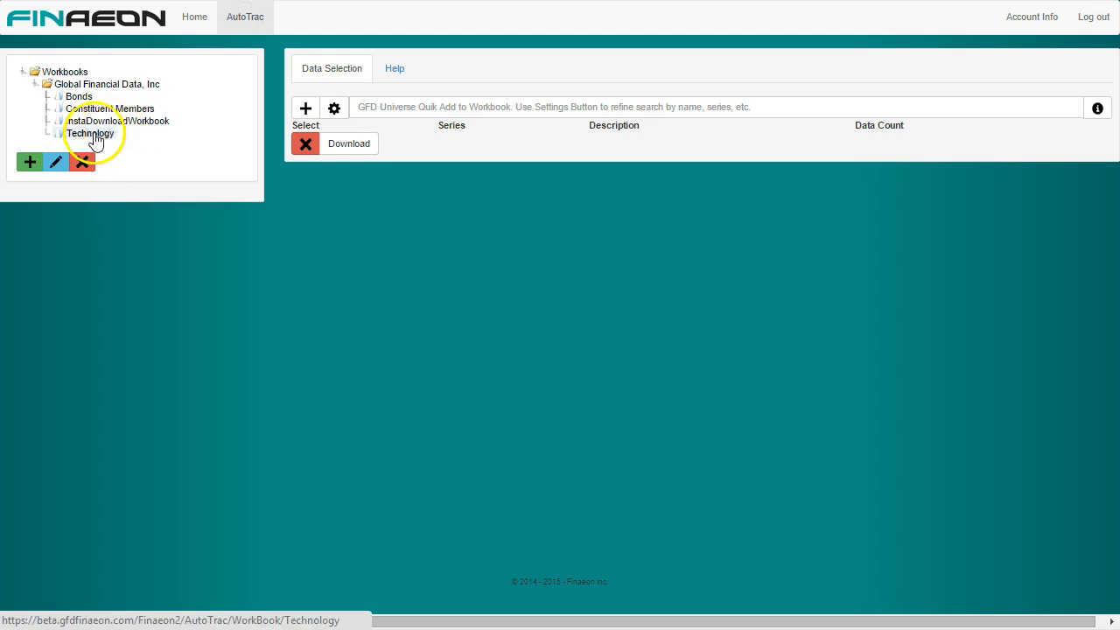
pyautogui.click(93, 136)
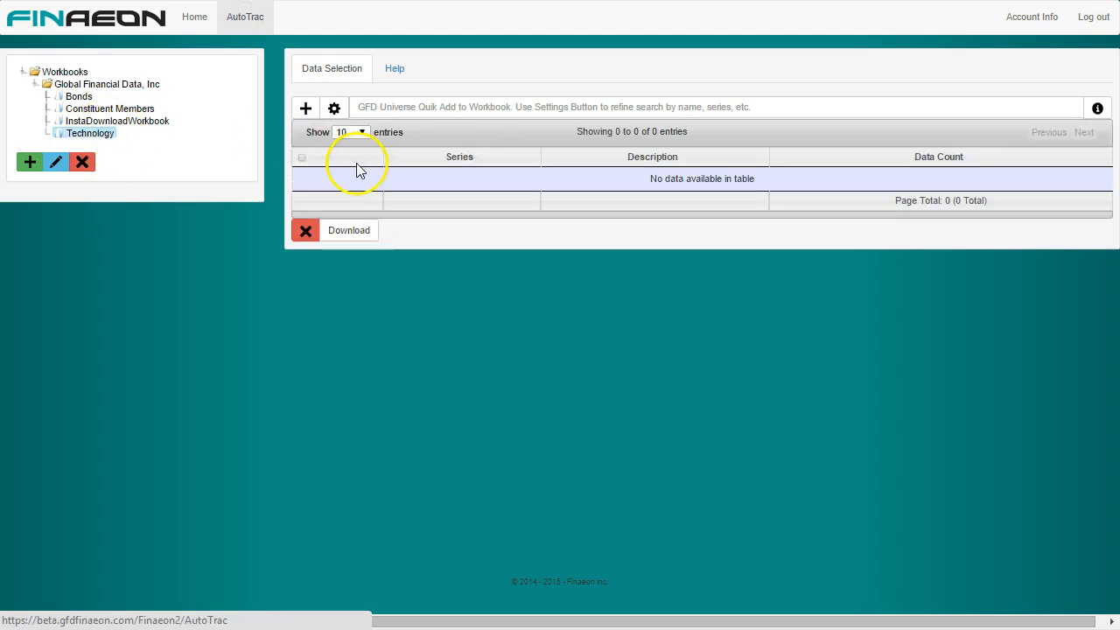
pyautogui.click(377, 106)
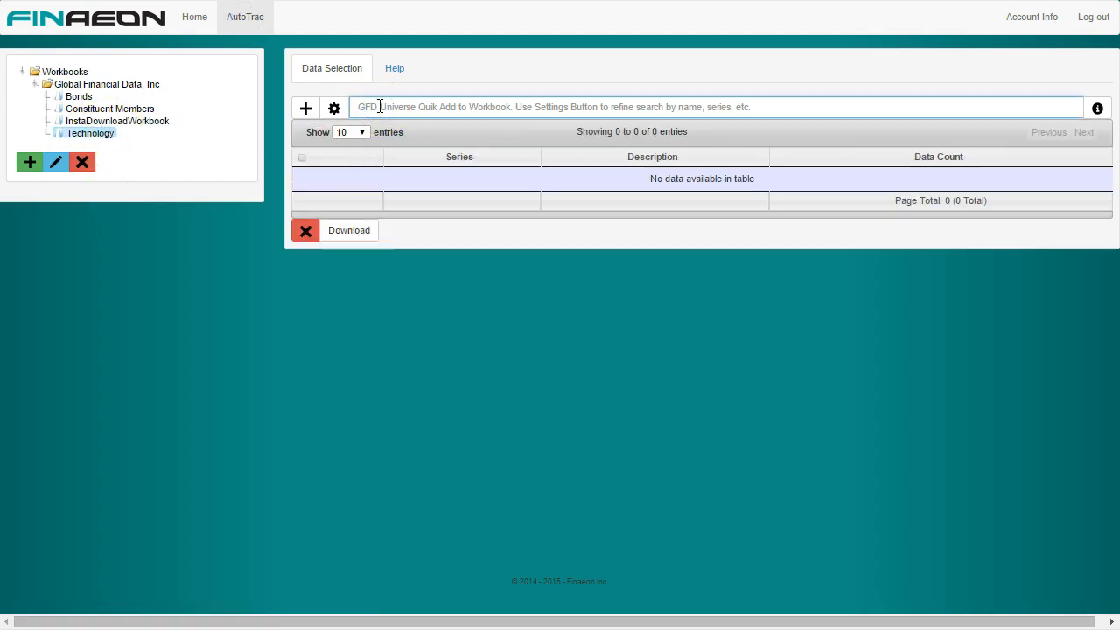
pyautogui.write('app')
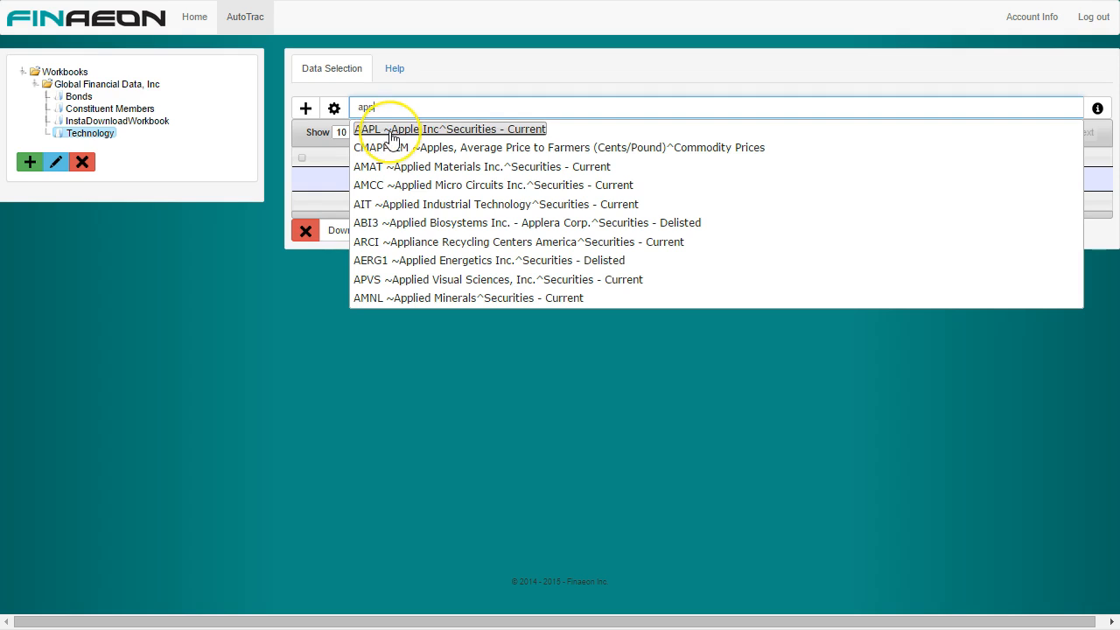
pyautogui.click(391, 131)
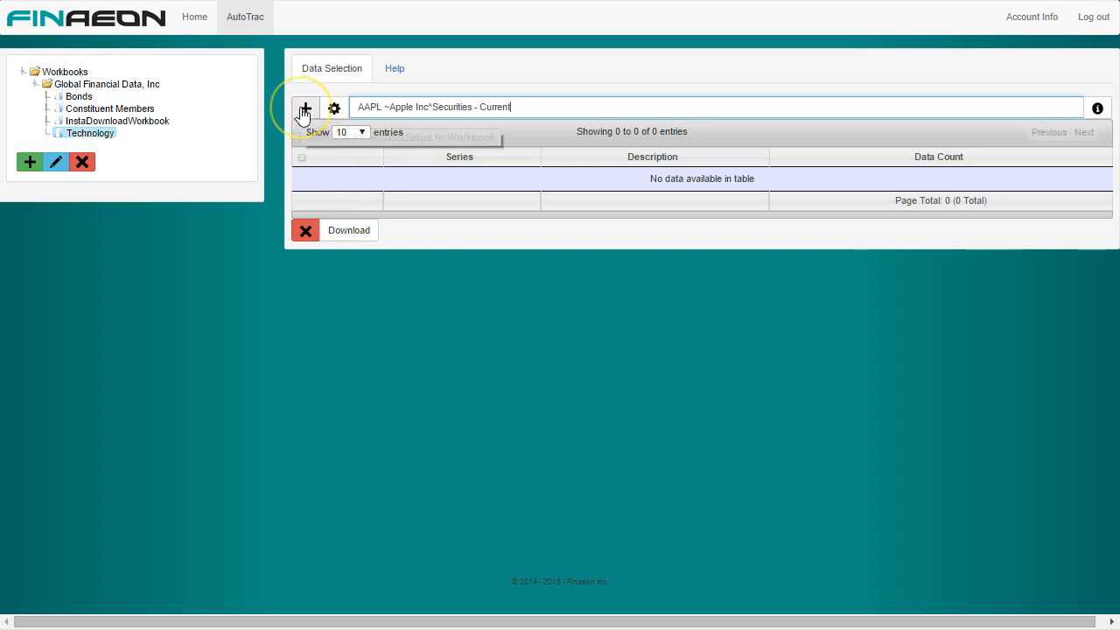
pyautogui.click(305, 109)
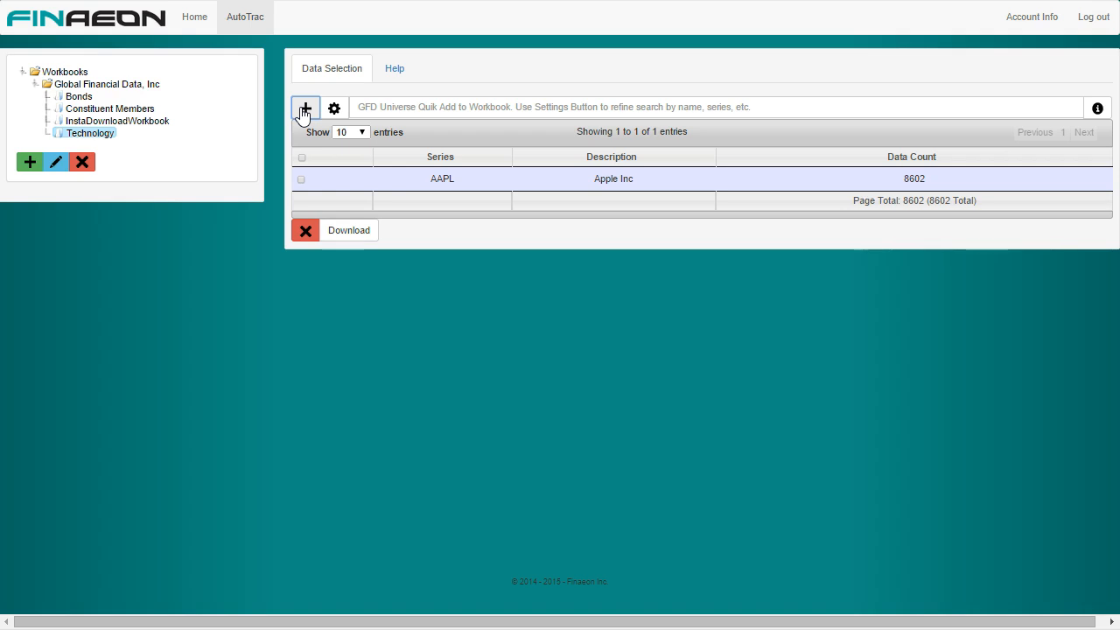
pyautogui.click(320, 168)
pyautogui.click(343, 181)
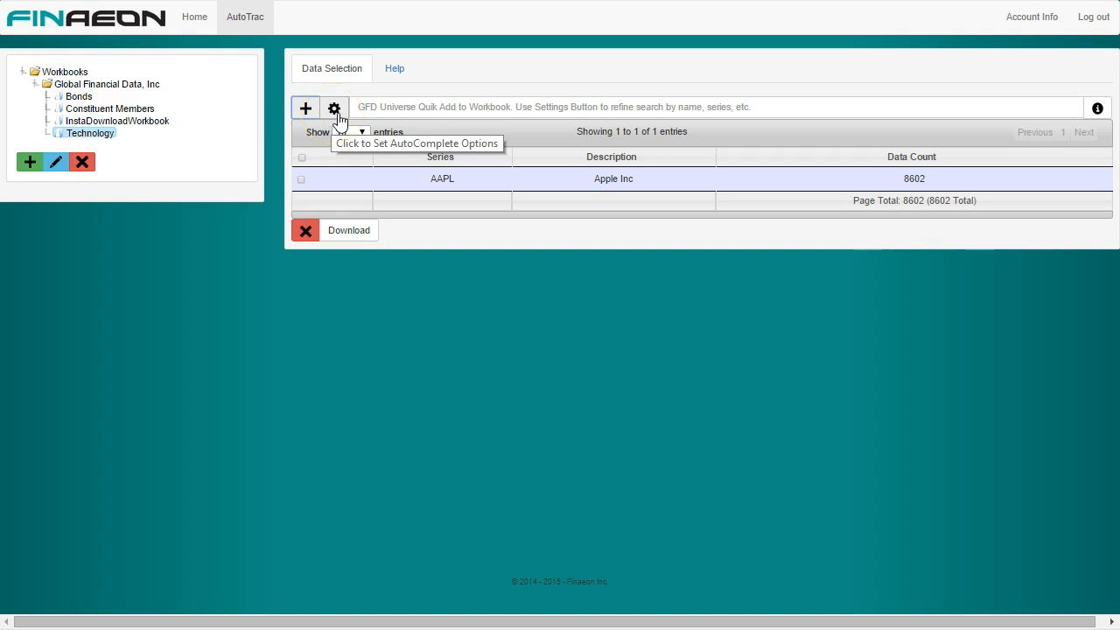
# Step: Set the autocomplete search options to look up series by Symbol instead of by name
pyautogui.click(336, 116)
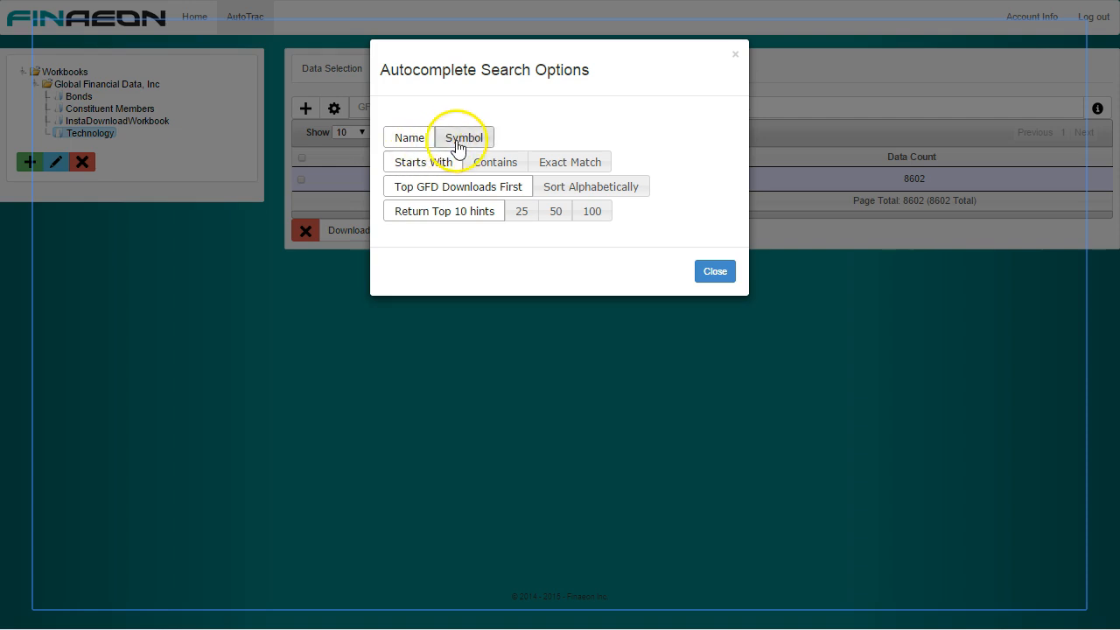
pyautogui.click(448, 142)
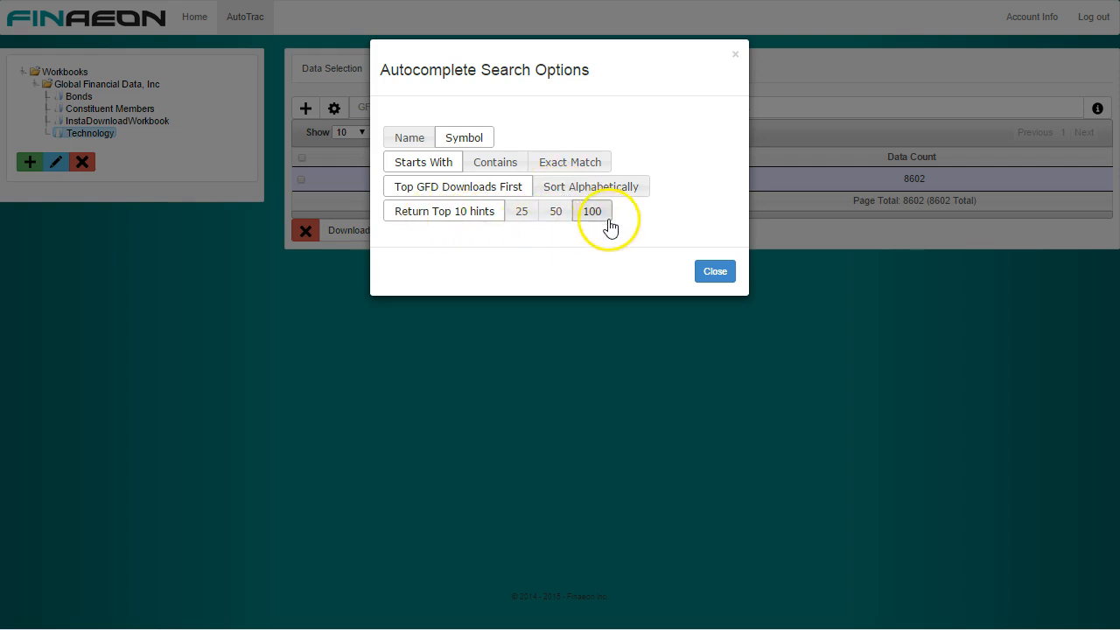
pyautogui.click(715, 277)
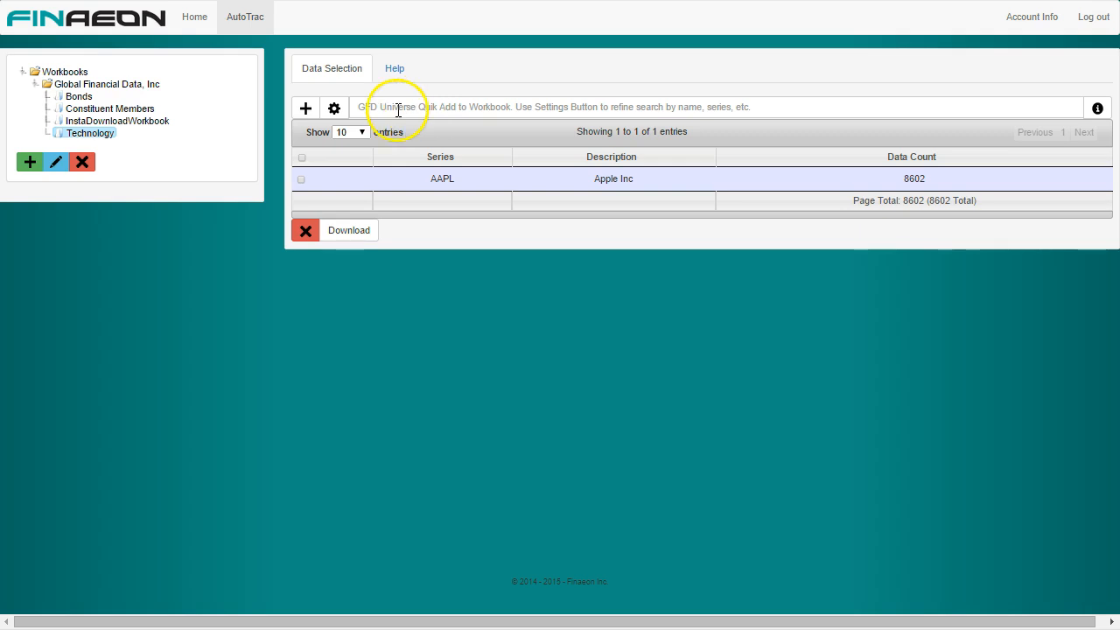
# Step: Find the current security MSFT (Microsoft Corp.) by its symbol and add it to the Technology workbook
pyautogui.click(398, 110)
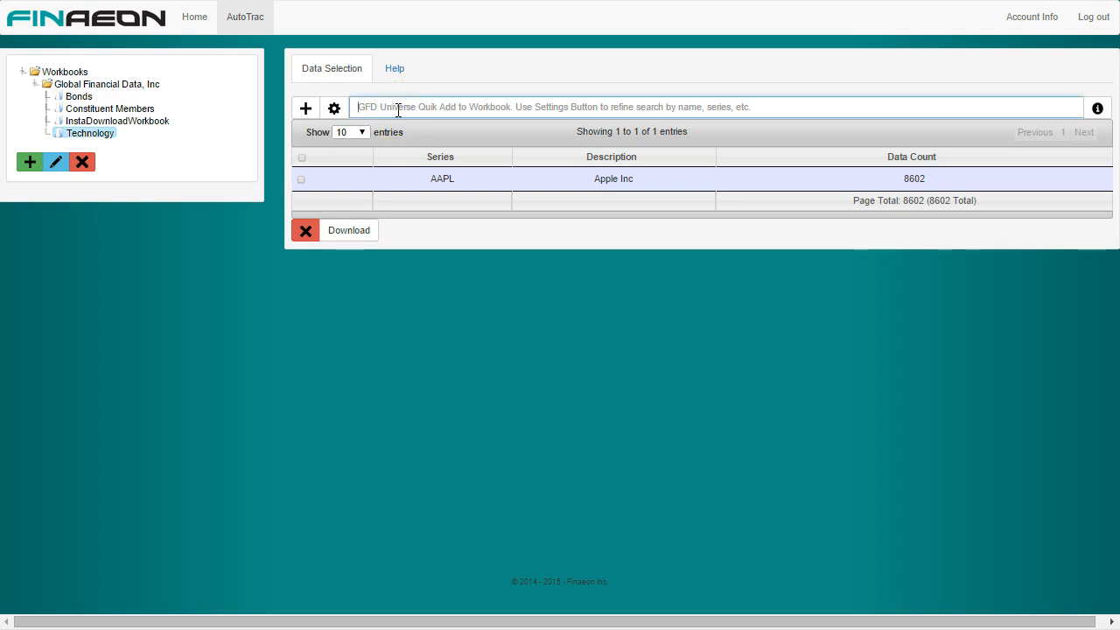
pyautogui.write('msft')
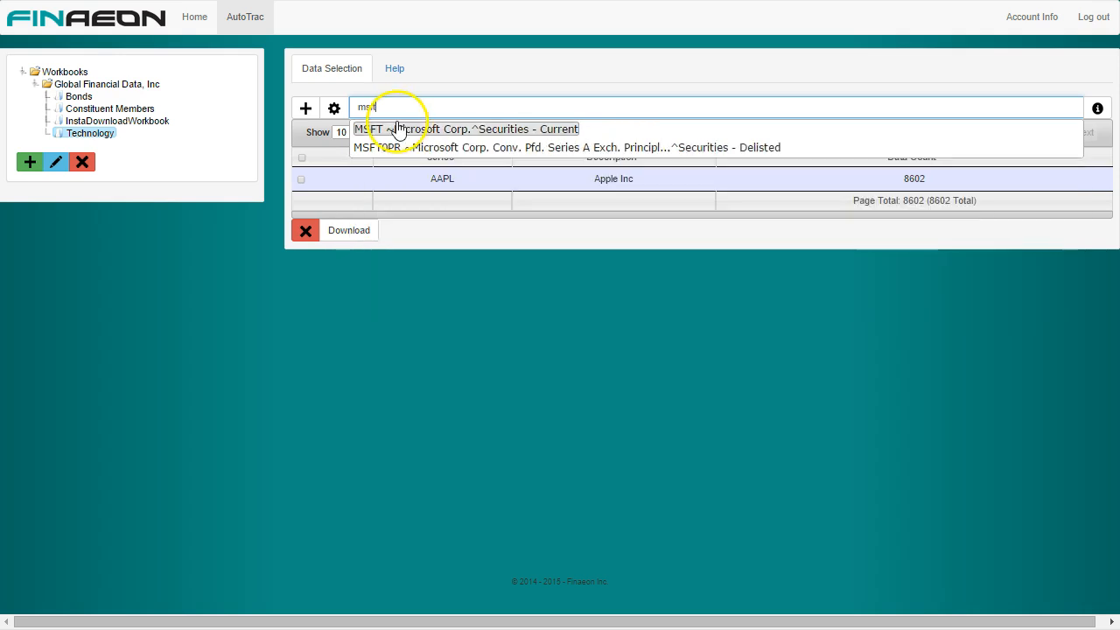
pyautogui.click(395, 129)
pyautogui.click(305, 109)
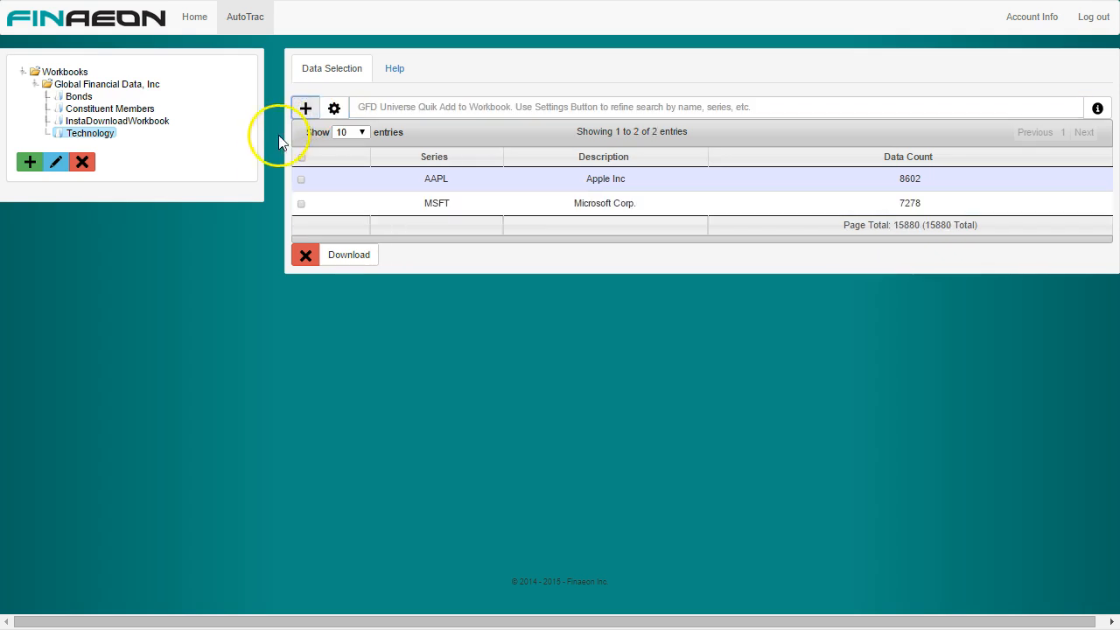
# Step: Search the US Stocks database on the Home page for the Information Technology sector and the Software industry
pyautogui.click(199, 18)
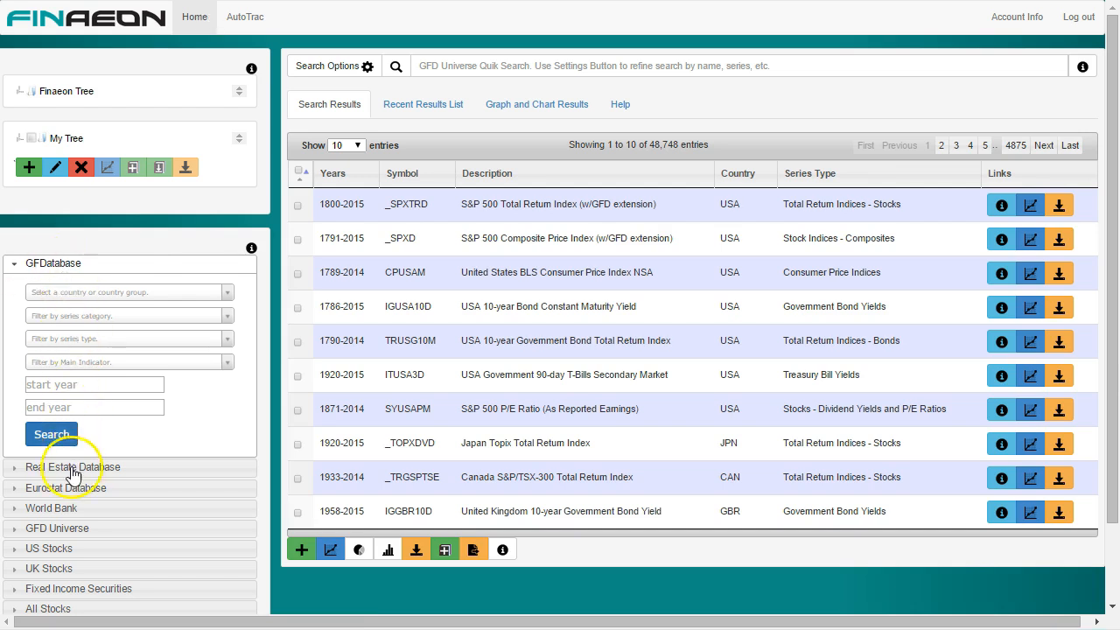
pyautogui.click(55, 547)
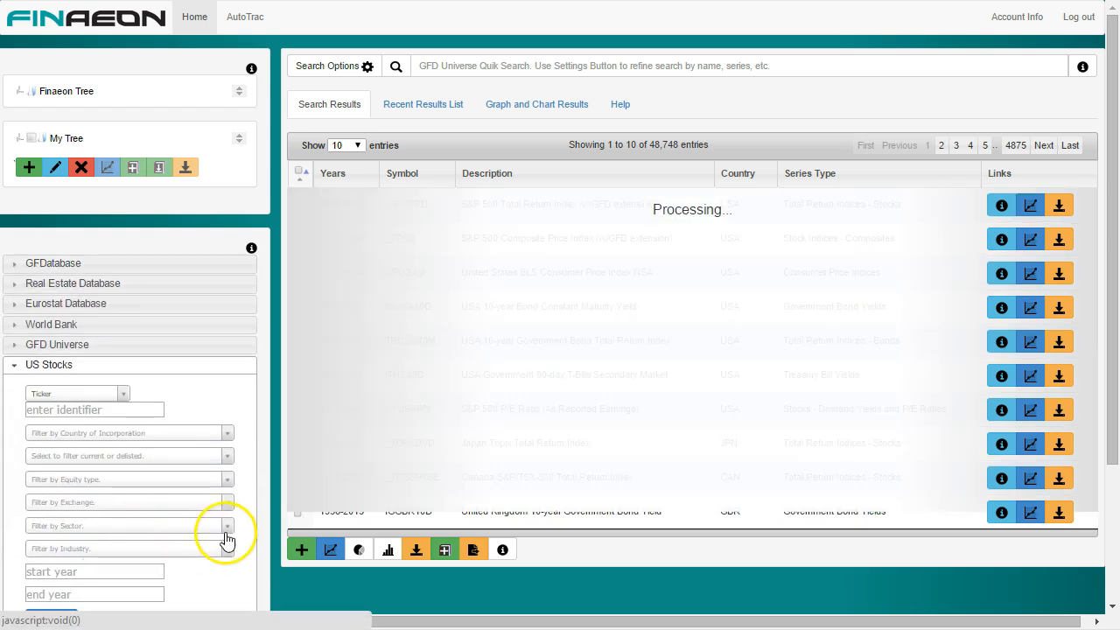
pyautogui.click(225, 527)
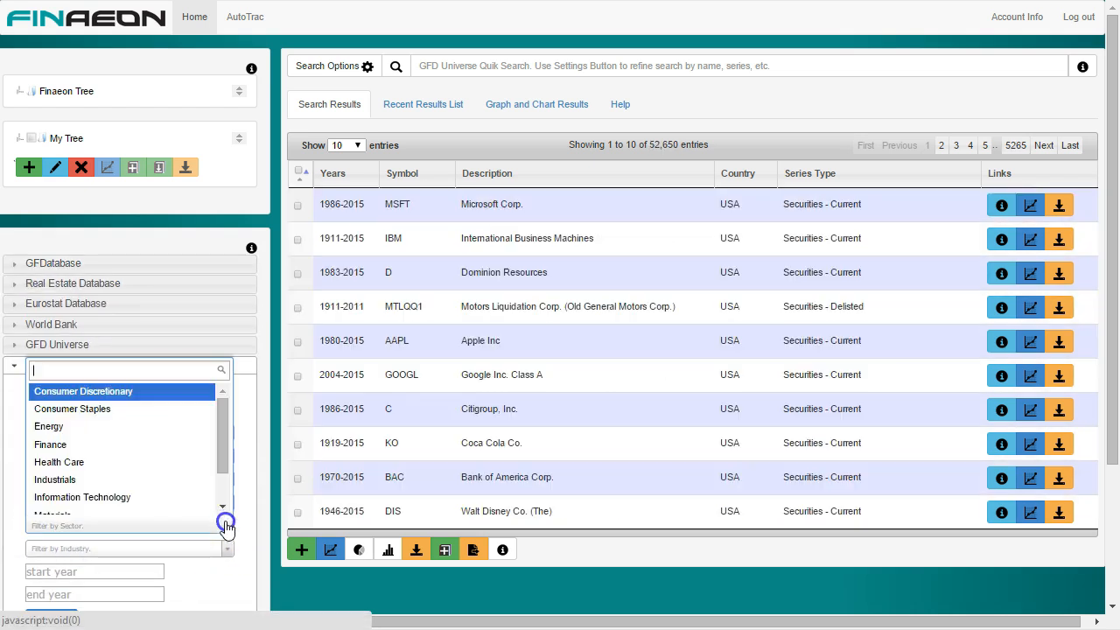
pyautogui.click(189, 492)
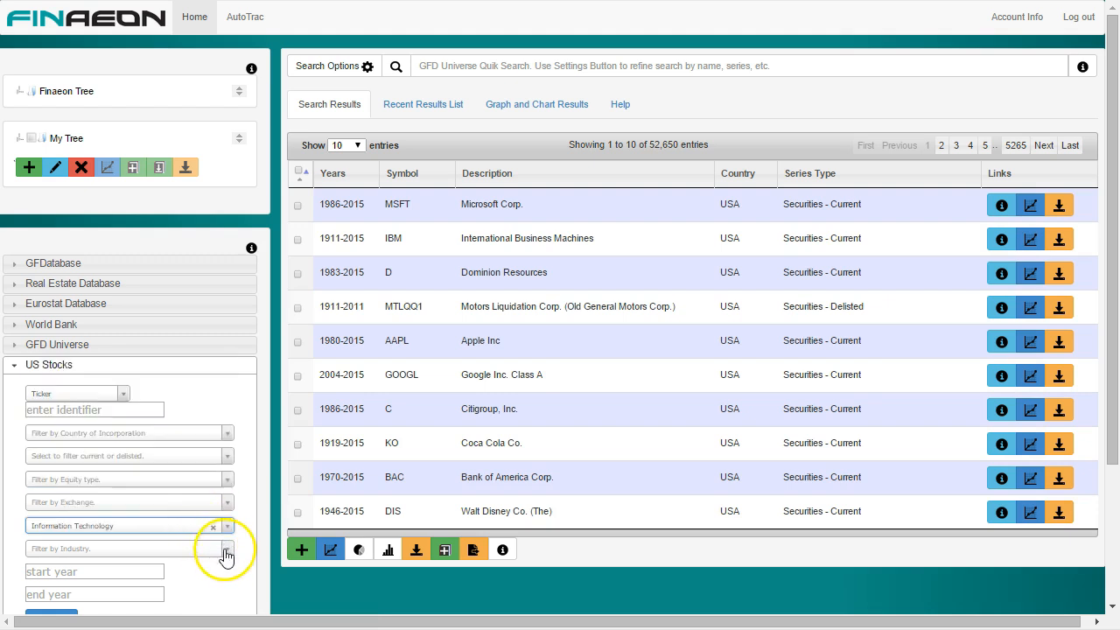
pyautogui.click(225, 549)
pyautogui.click(194, 516)
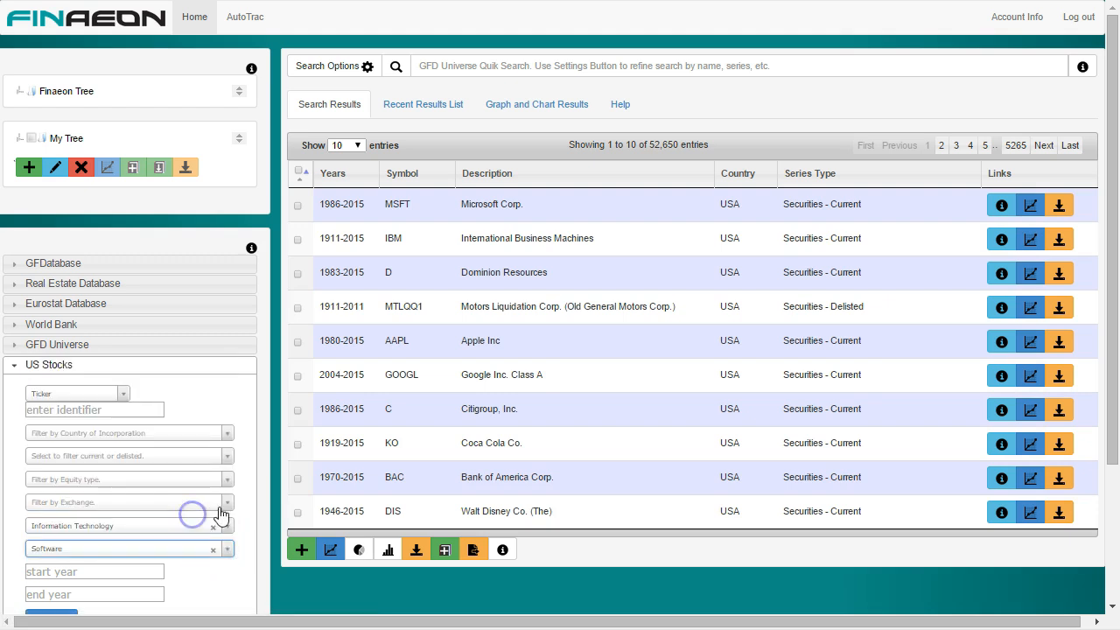
pyautogui.scroll(-1, 1115, 437)
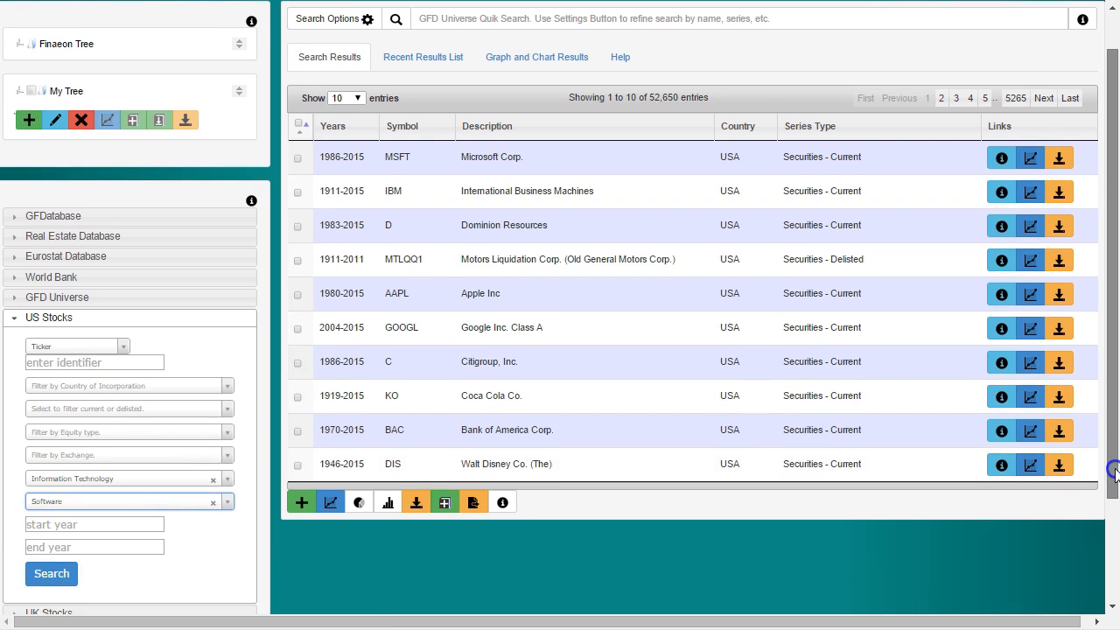
pyautogui.click(52, 571)
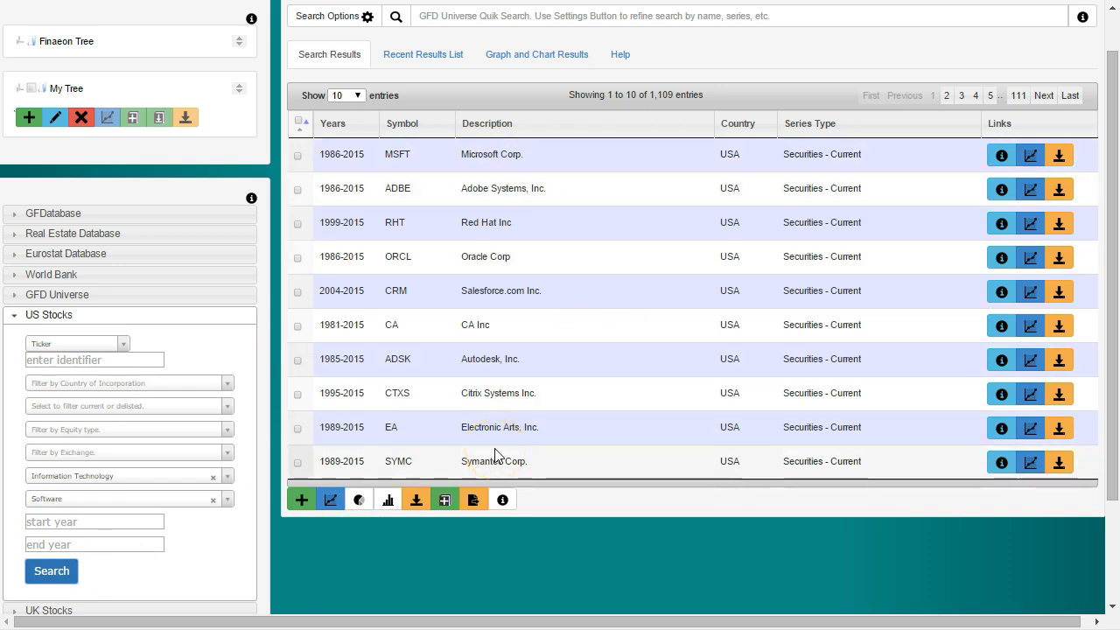
# Step: Create a workbook named test while adding series to AutoTrac, and save every series on the results page to the Technology workbook
pyautogui.click(298, 124)
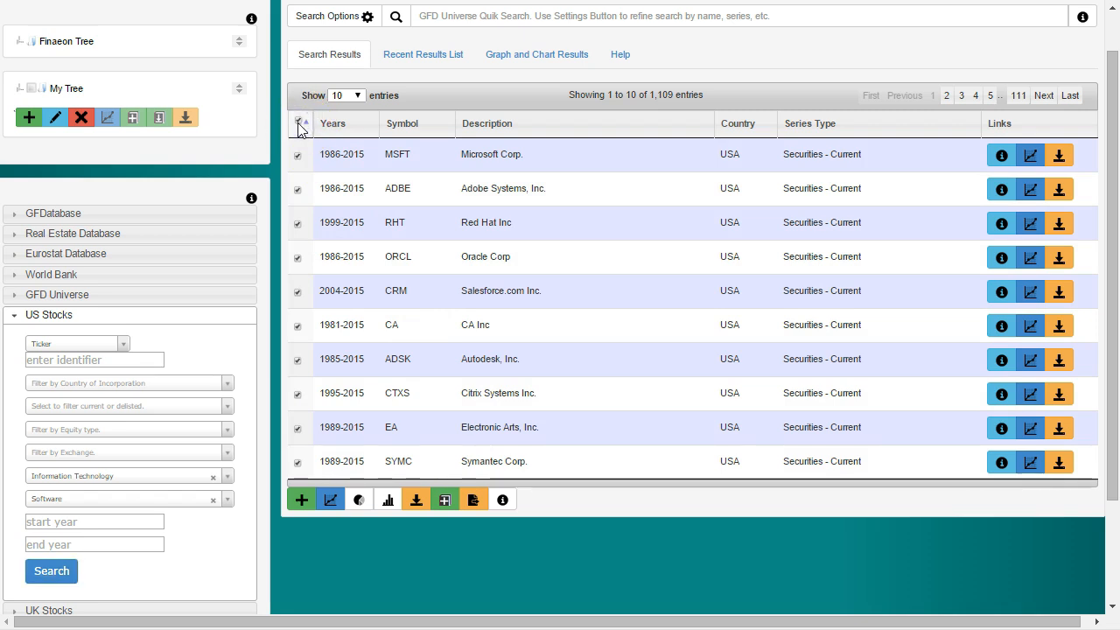
pyautogui.click(445, 503)
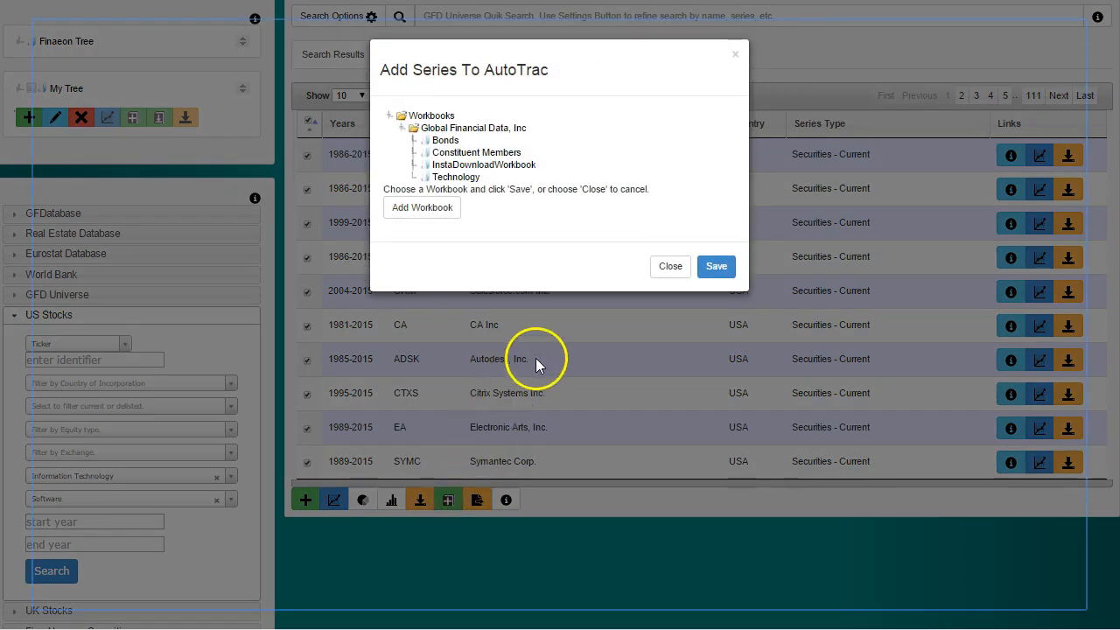
pyautogui.click(407, 216)
pyautogui.click(409, 204)
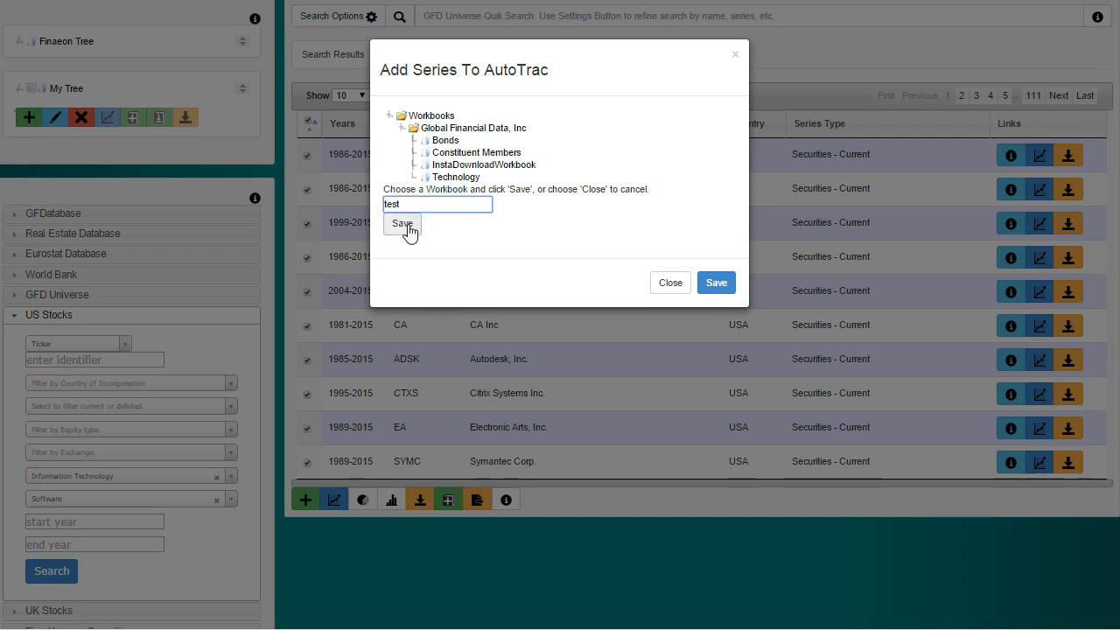
pyautogui.click(406, 225)
pyautogui.click(446, 177)
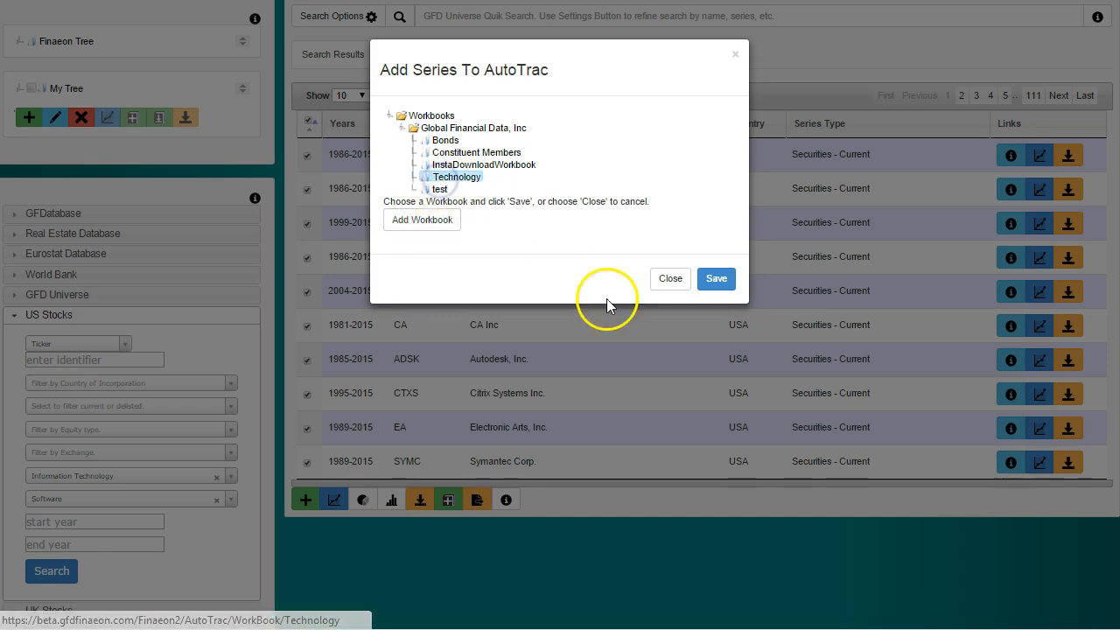
pyautogui.click(715, 278)
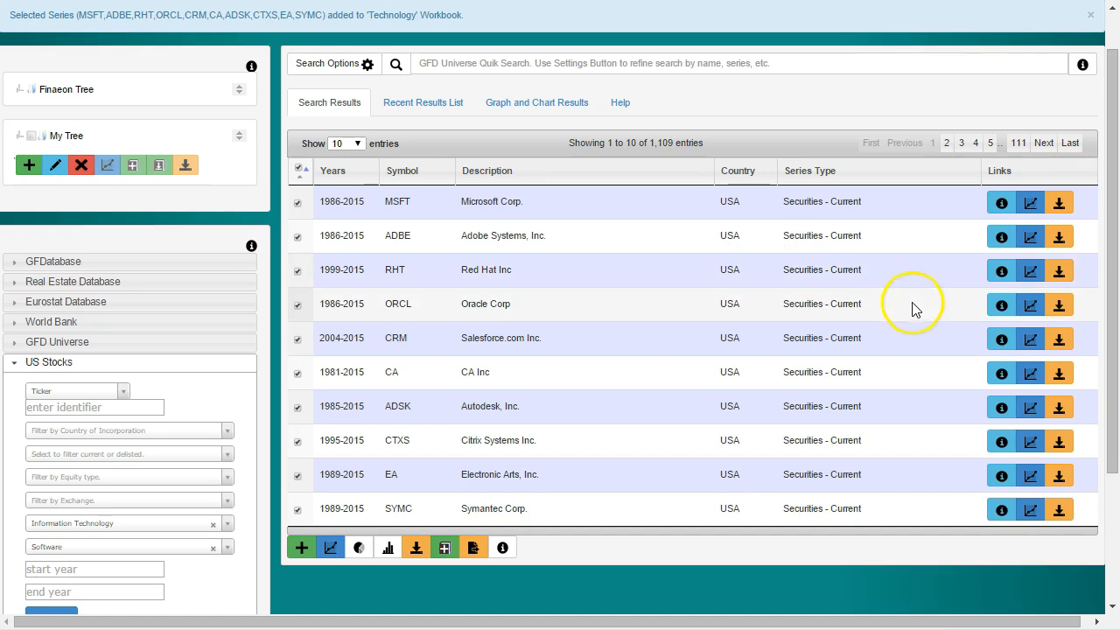
# Step: View the contents of the Technology workbook and of InstaDownloadWorkbook in AutoTrac
pyautogui.moveTo(1112, 292); pyautogui.dragTo(1111, 228)
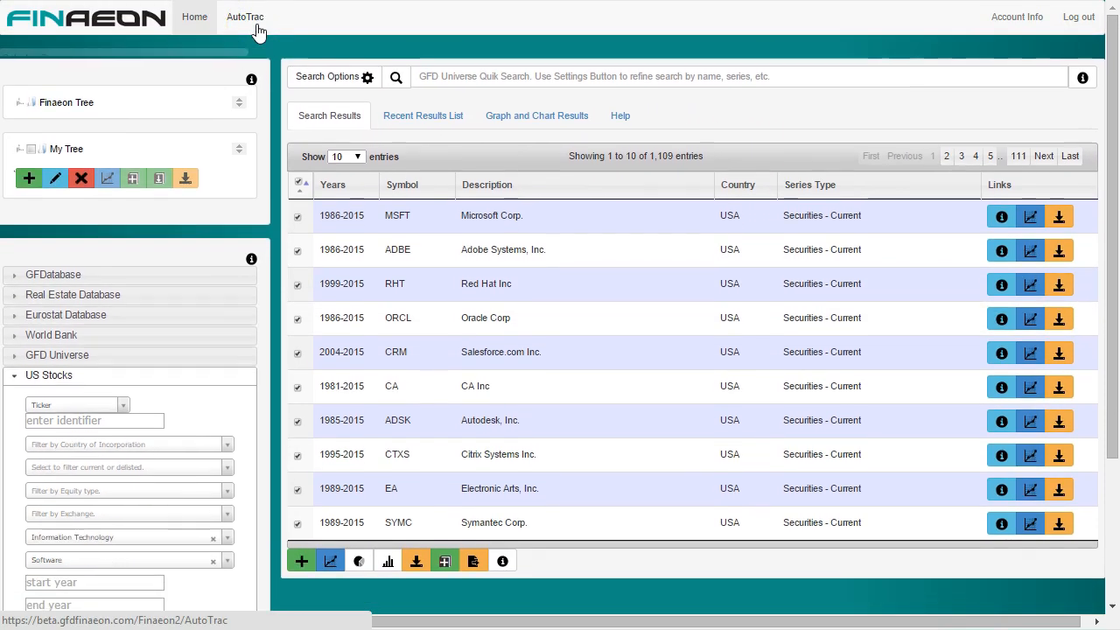
pyautogui.click(258, 26)
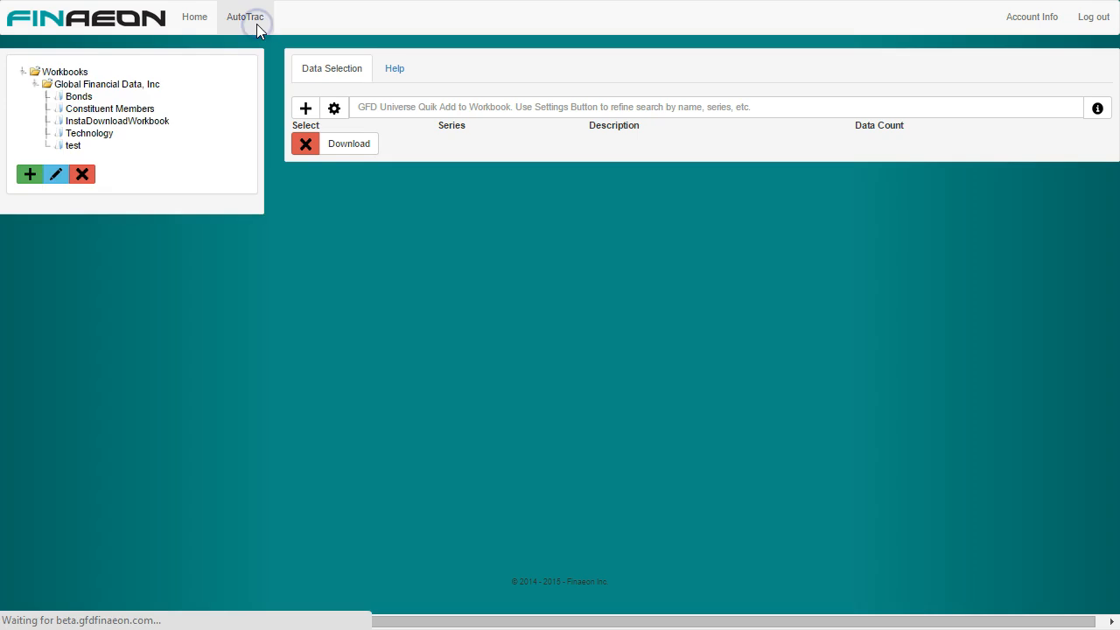
pyautogui.click(96, 134)
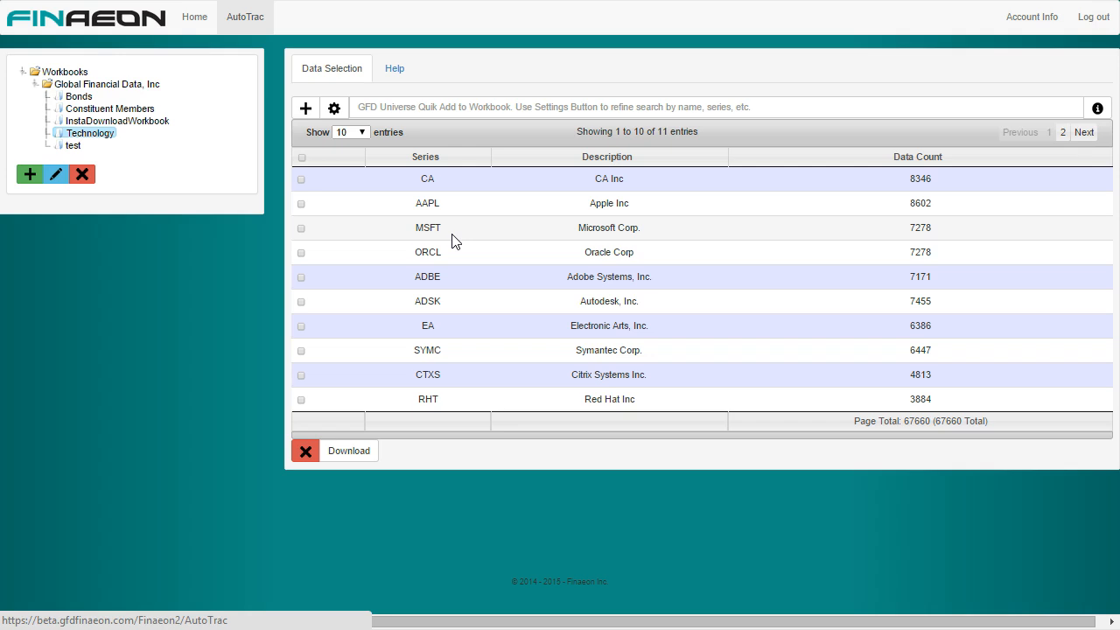
pyautogui.click(91, 123)
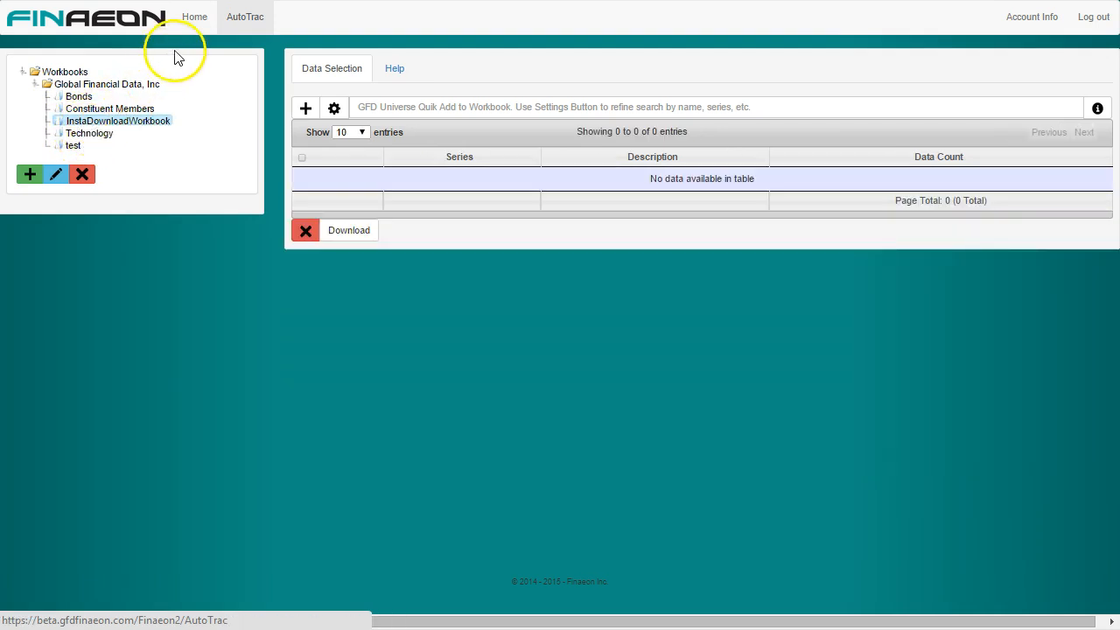
# Step: Open the download options for every series on the default Home results page, and check the contents of InstaDownloadWorkbook in AutoTrac
pyautogui.click(195, 24)
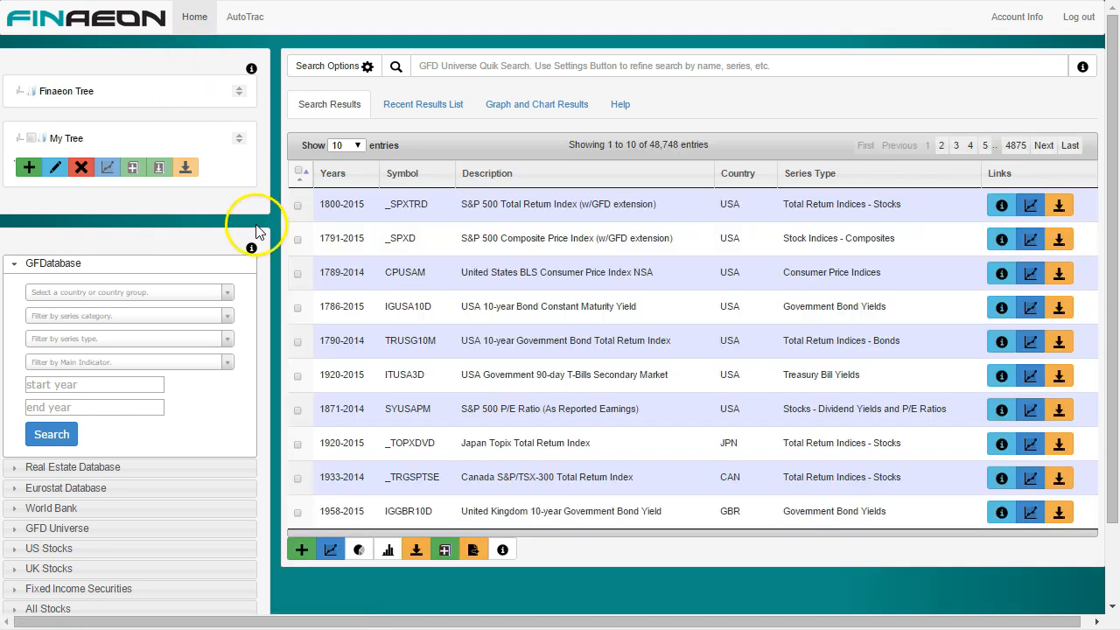
pyautogui.click(298, 174)
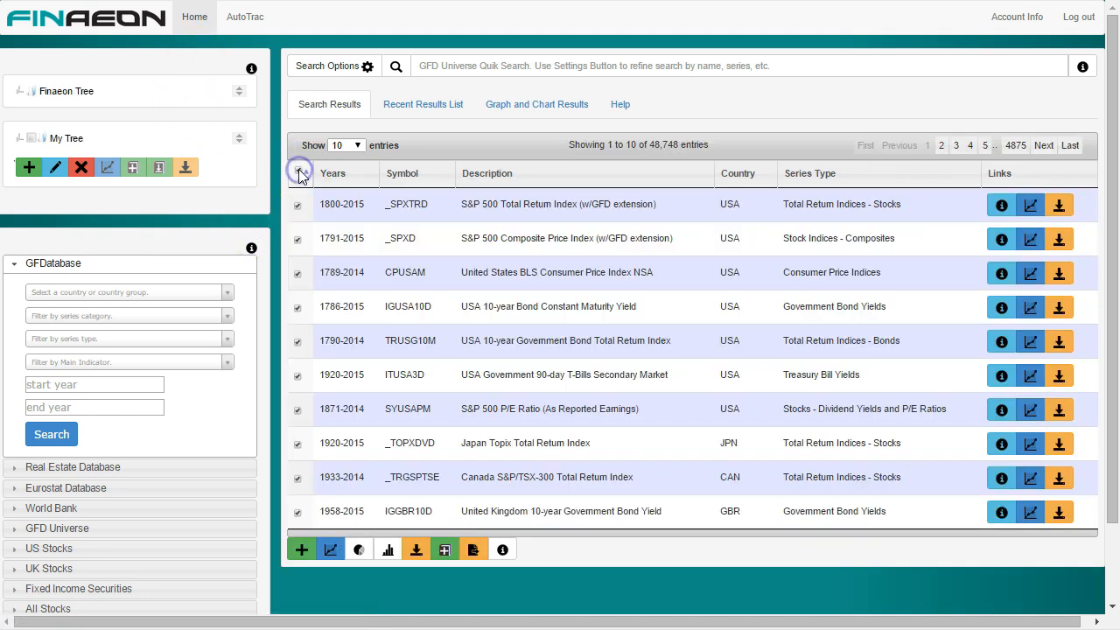
pyautogui.click(416, 551)
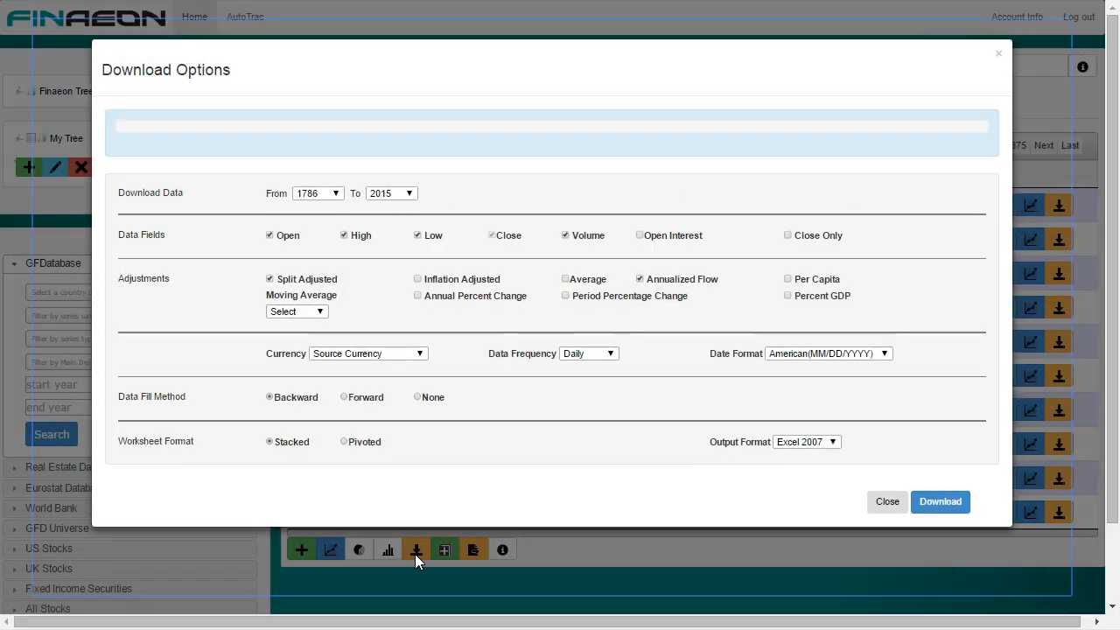
pyautogui.click(886, 501)
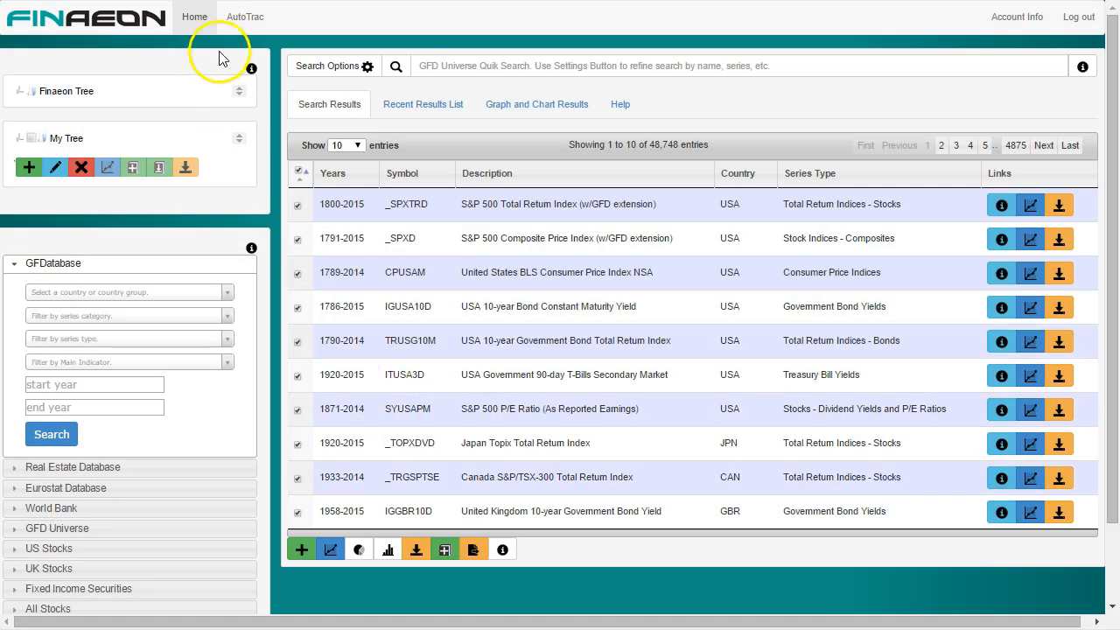
pyautogui.click(239, 20)
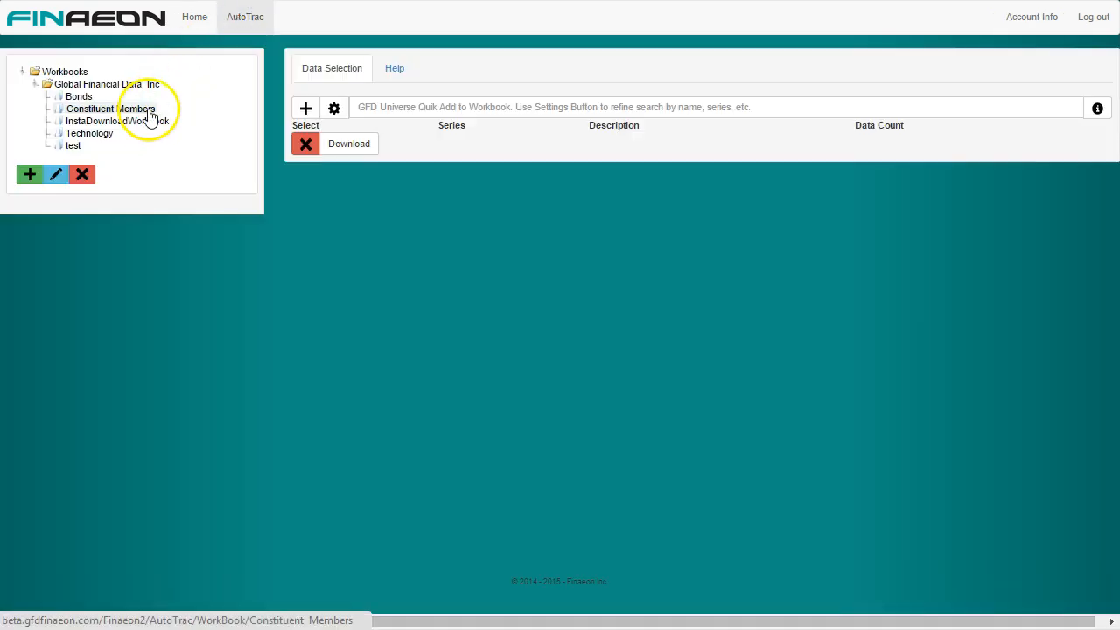
pyautogui.click(144, 123)
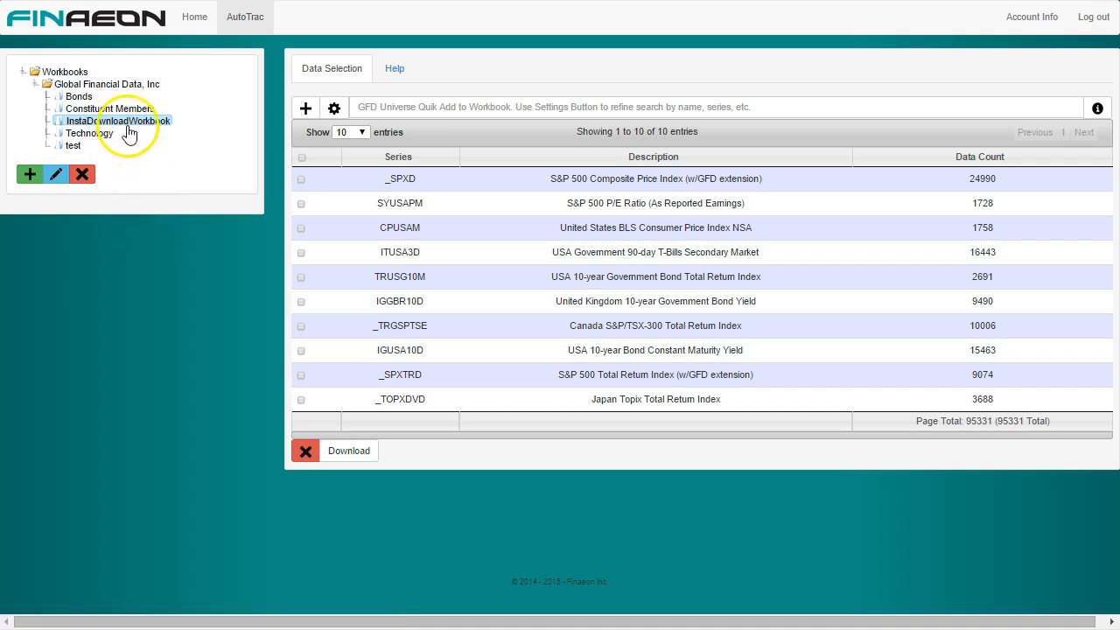
# Step: Rename InstaDownloadWorkbook to GFDatabase Top 10
pyautogui.rightClick(128, 128)
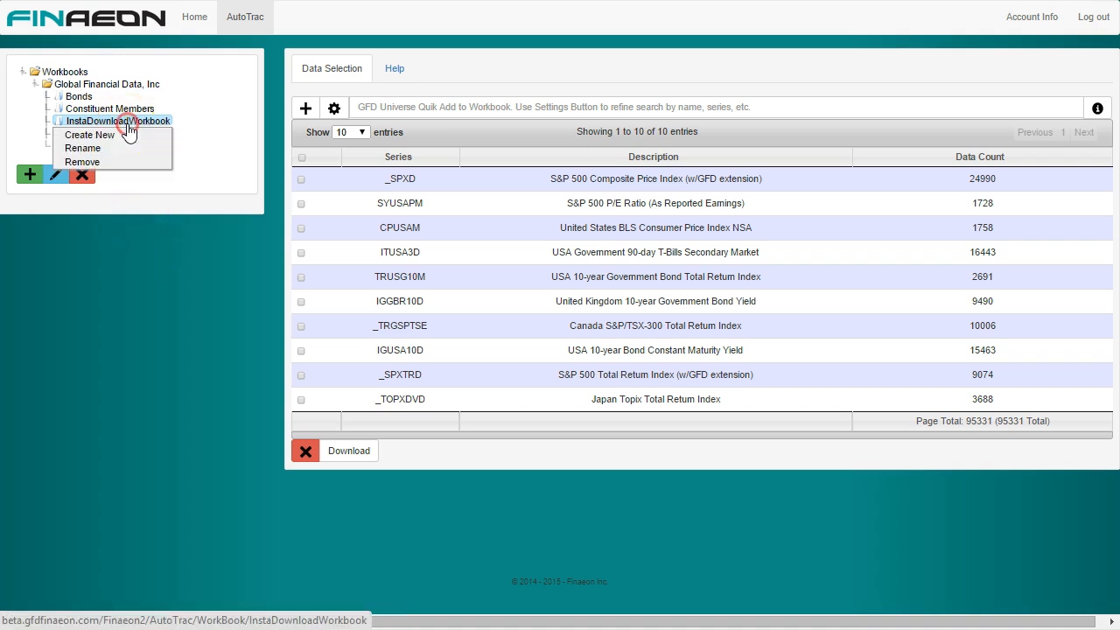
pyautogui.click(103, 148)
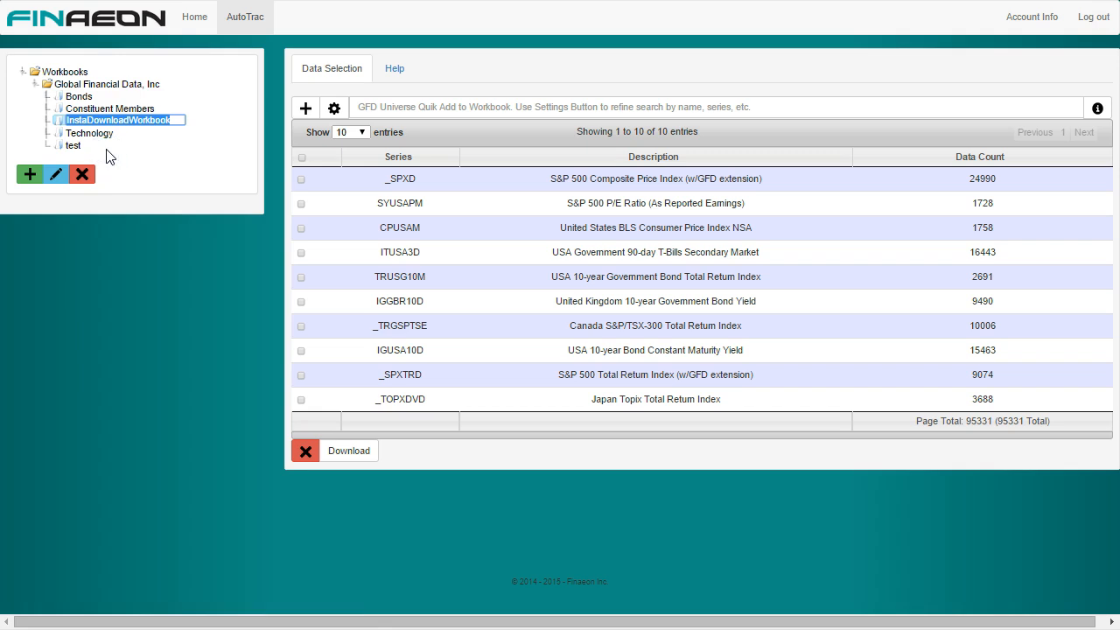
pyautogui.write('GFDatabase Top 10')
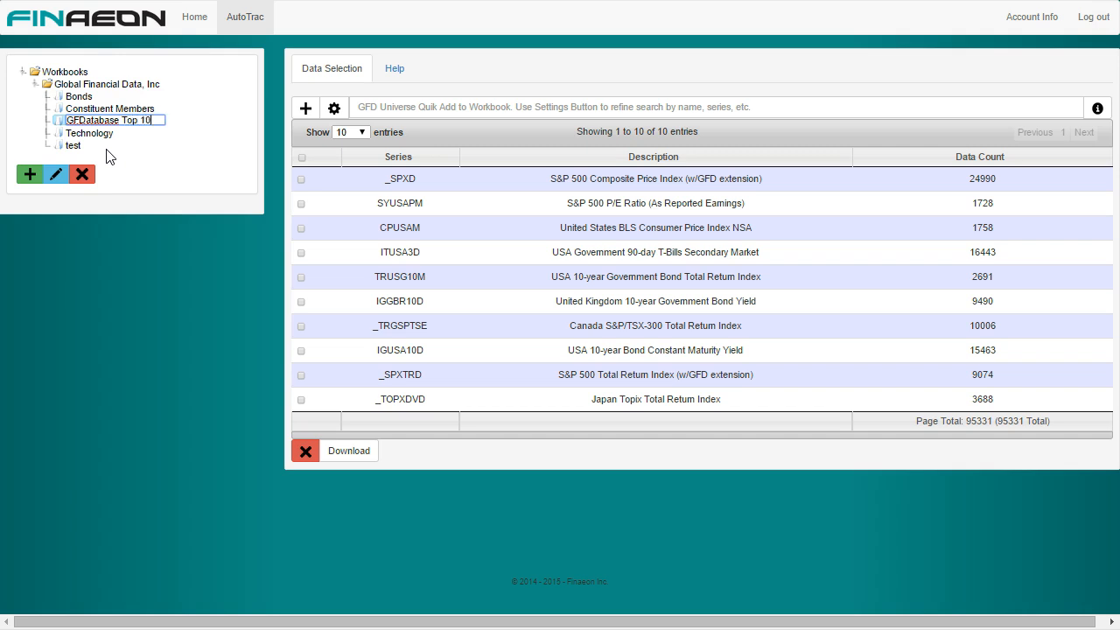
pyautogui.press('Return')
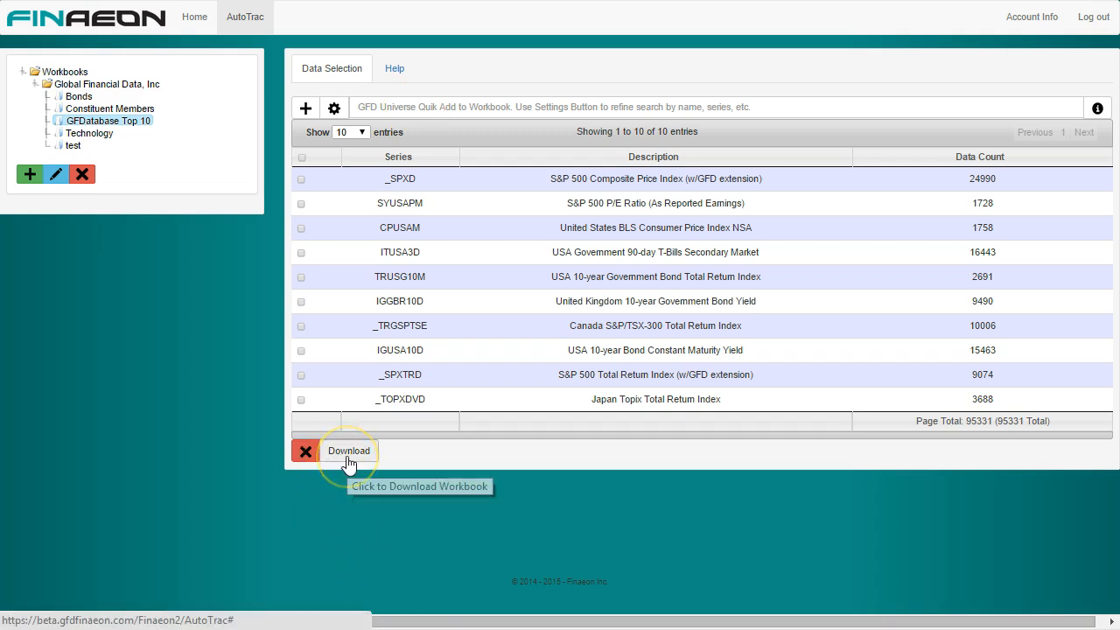
# Step: Download the GFDatabase Top 10 workbook in Excel 2007 format with data from 2005 to 2015 at monthly frequency
pyautogui.click(347, 456)
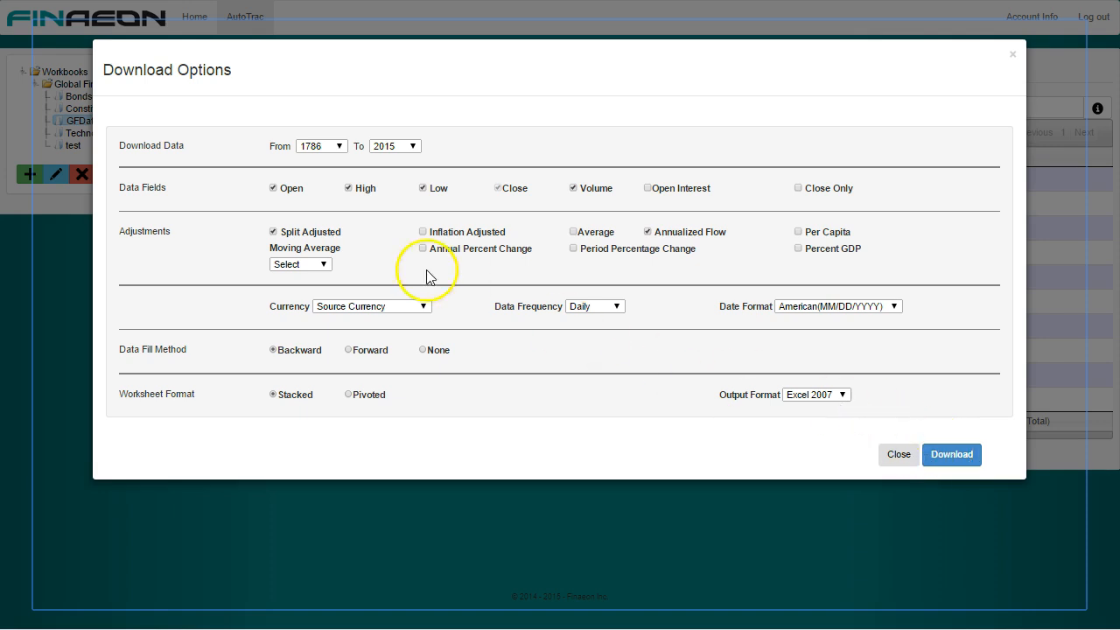
pyautogui.click(340, 150)
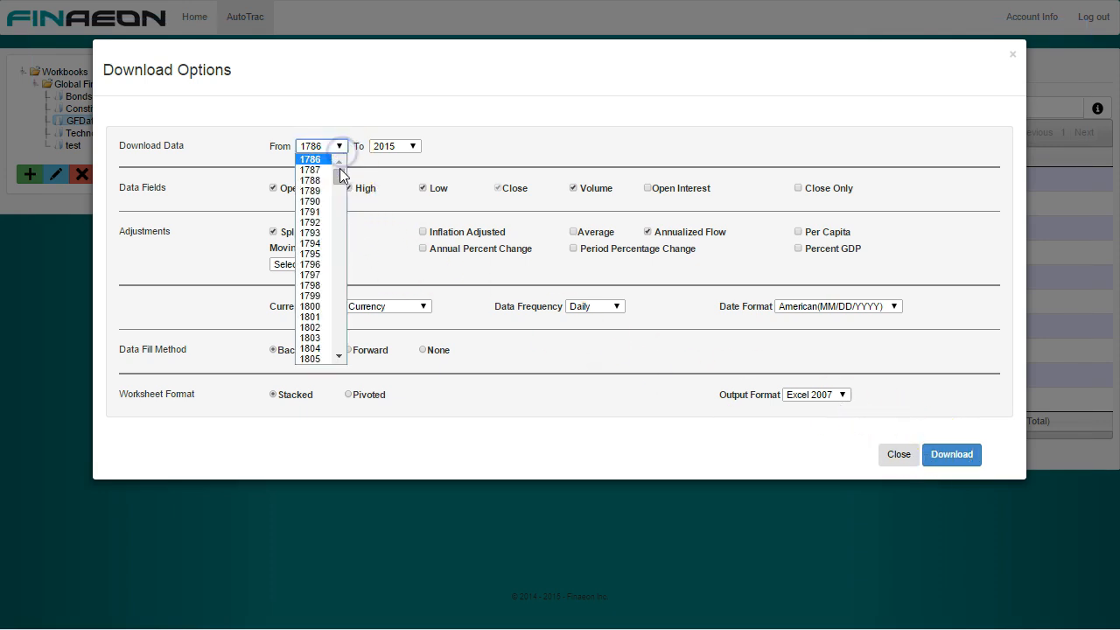
pyautogui.moveTo(337, 172); pyautogui.dragTo(334, 343)
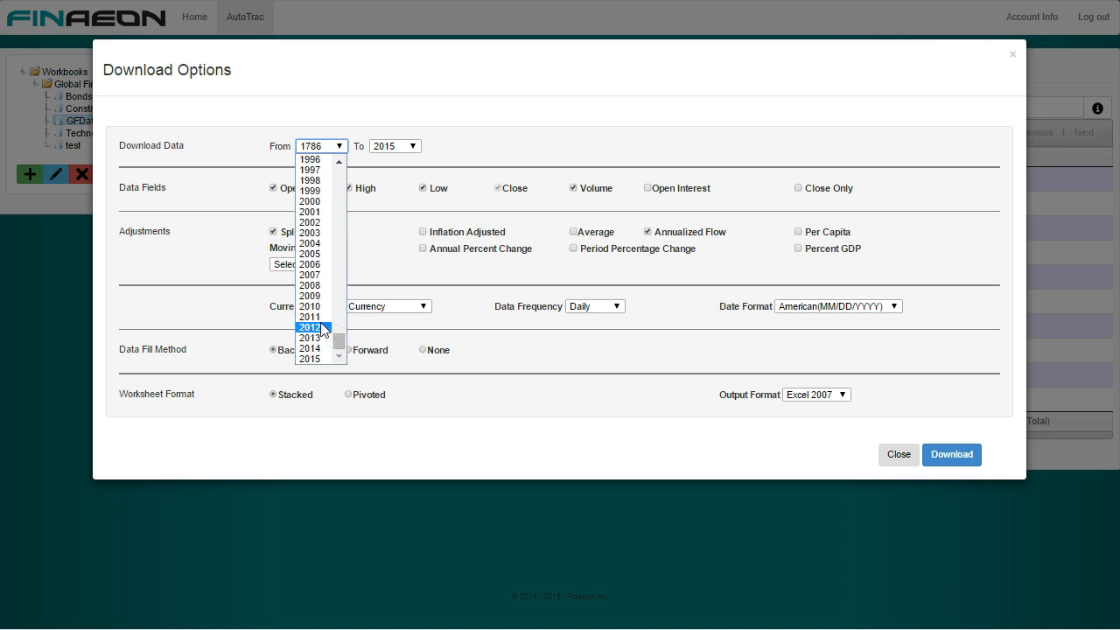
pyautogui.click(313, 254)
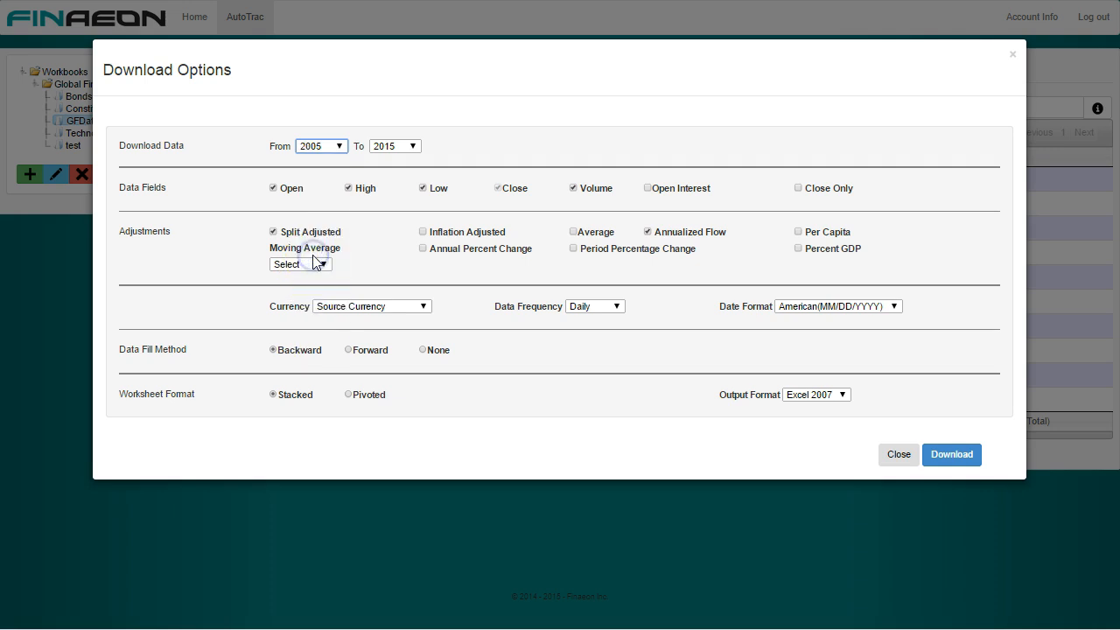
pyautogui.click(585, 307)
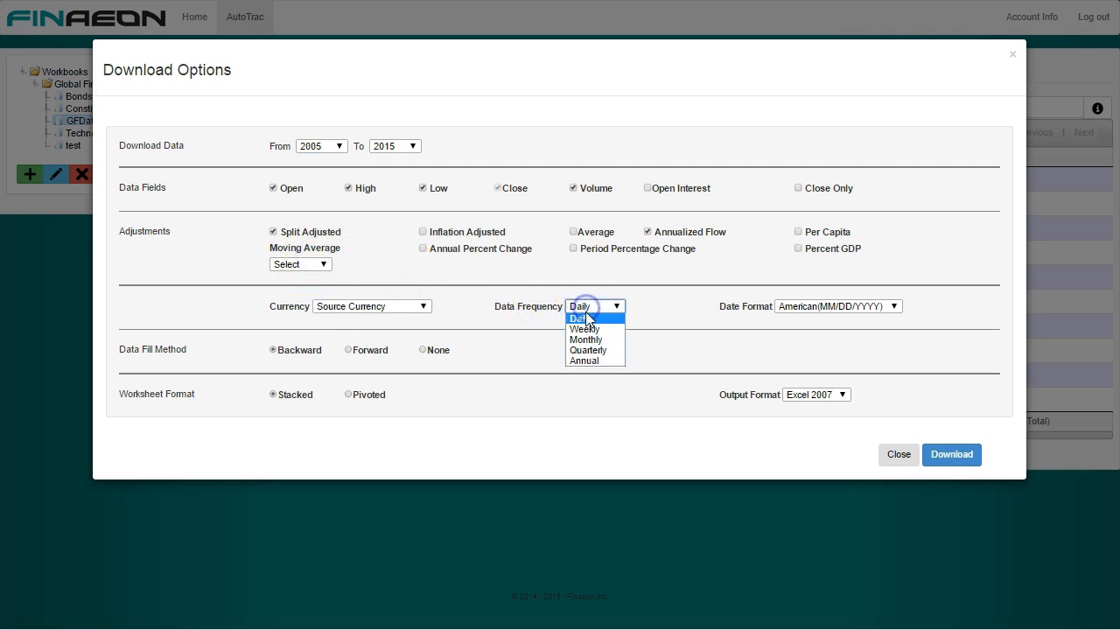
pyautogui.click(583, 339)
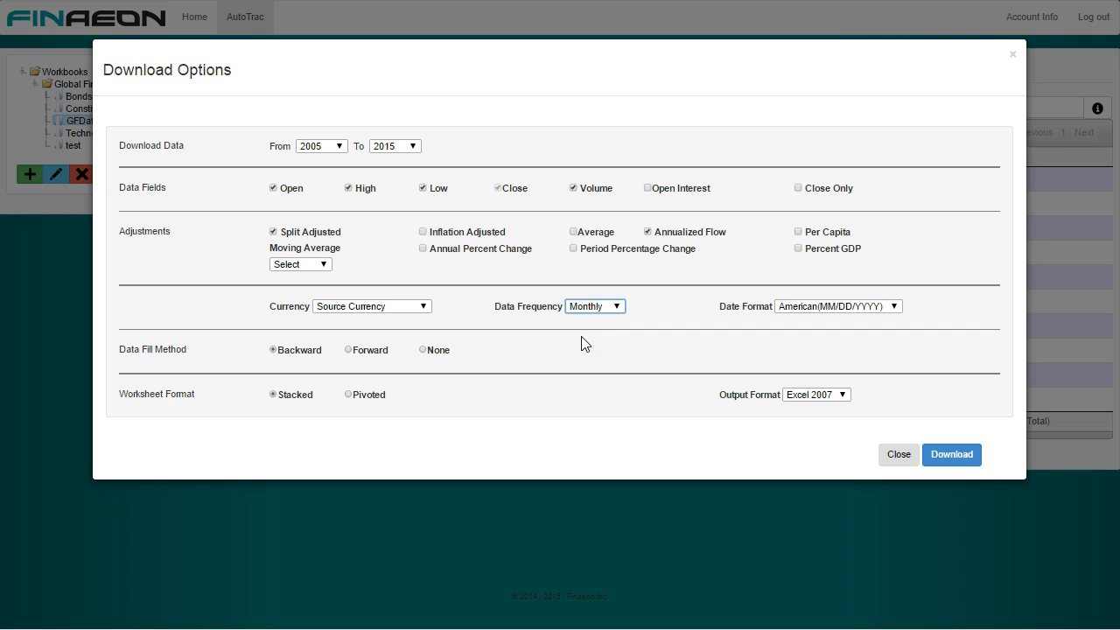
pyautogui.click(943, 453)
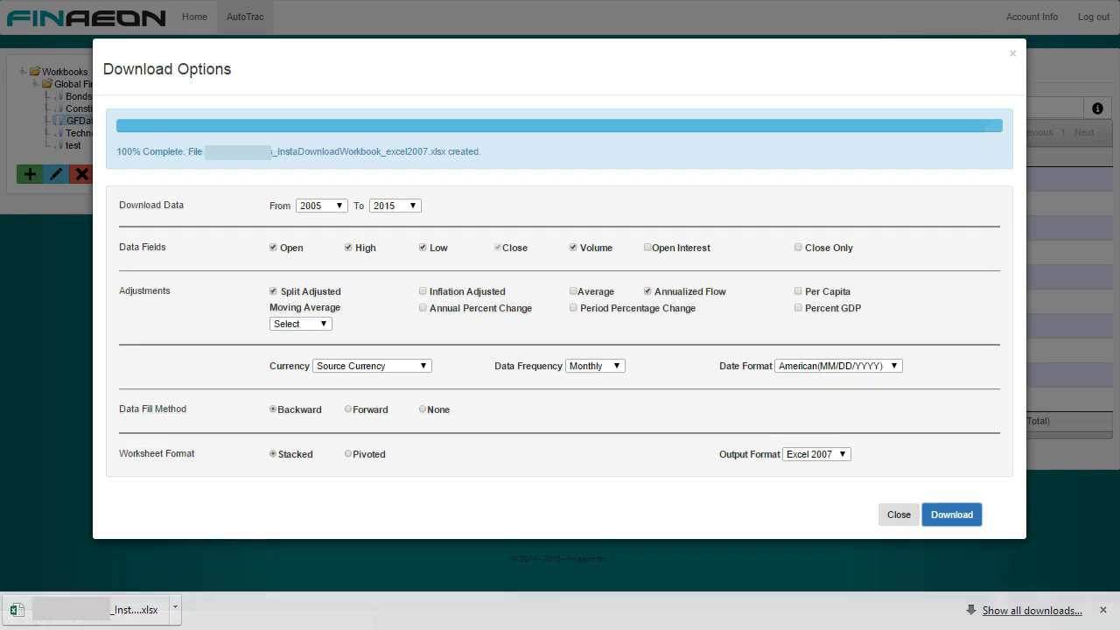
# Step: Open the downloaded file in Excel, look through the Price Data sheet, and return to AutoTrac to close the download options
pyautogui.click(154, 610)
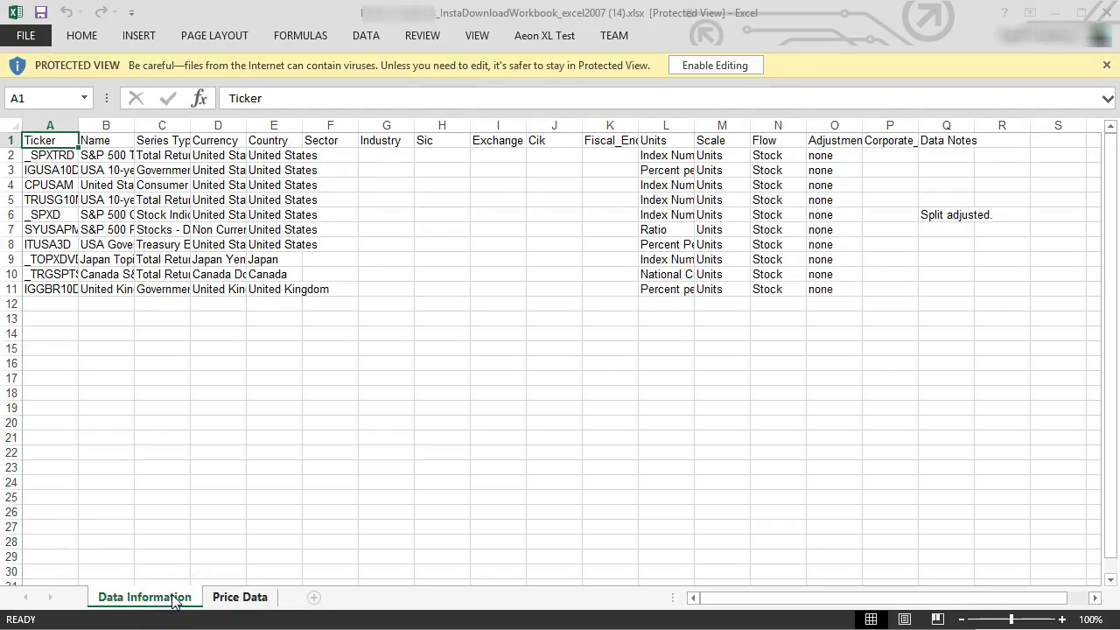
pyautogui.click(232, 602)
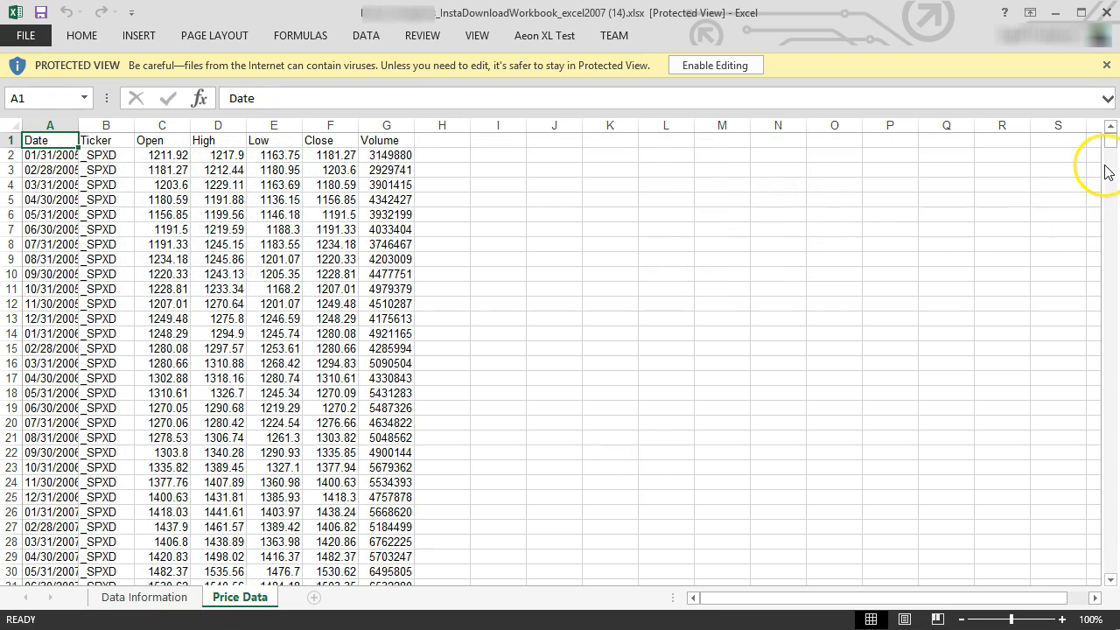
pyautogui.moveTo(1110, 142); pyautogui.dragTo(1110, 480)
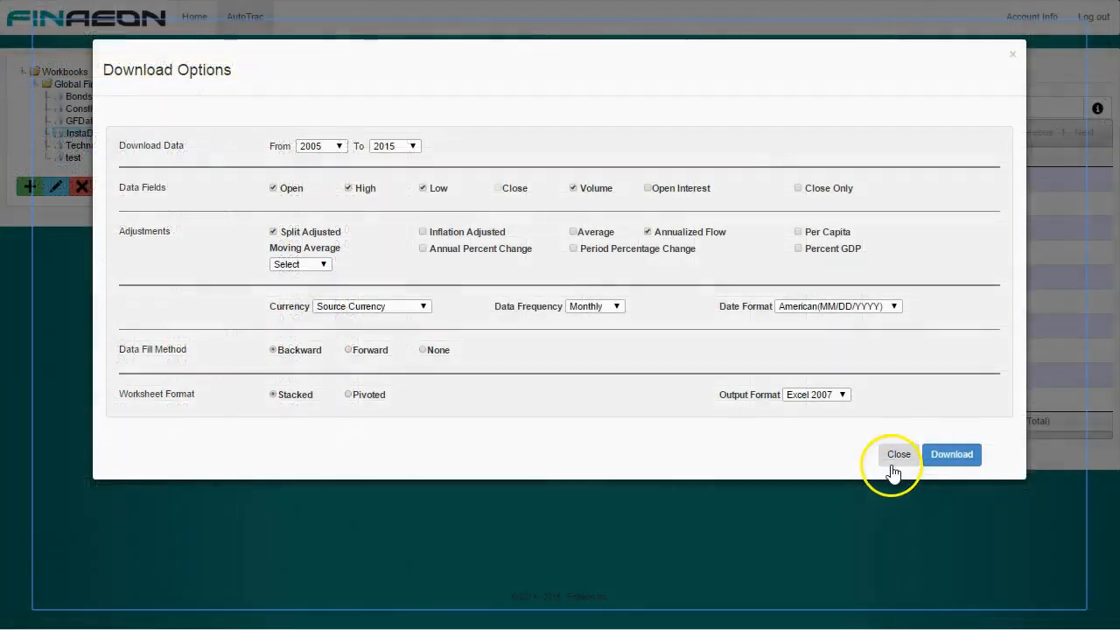
pyautogui.click(894, 465)
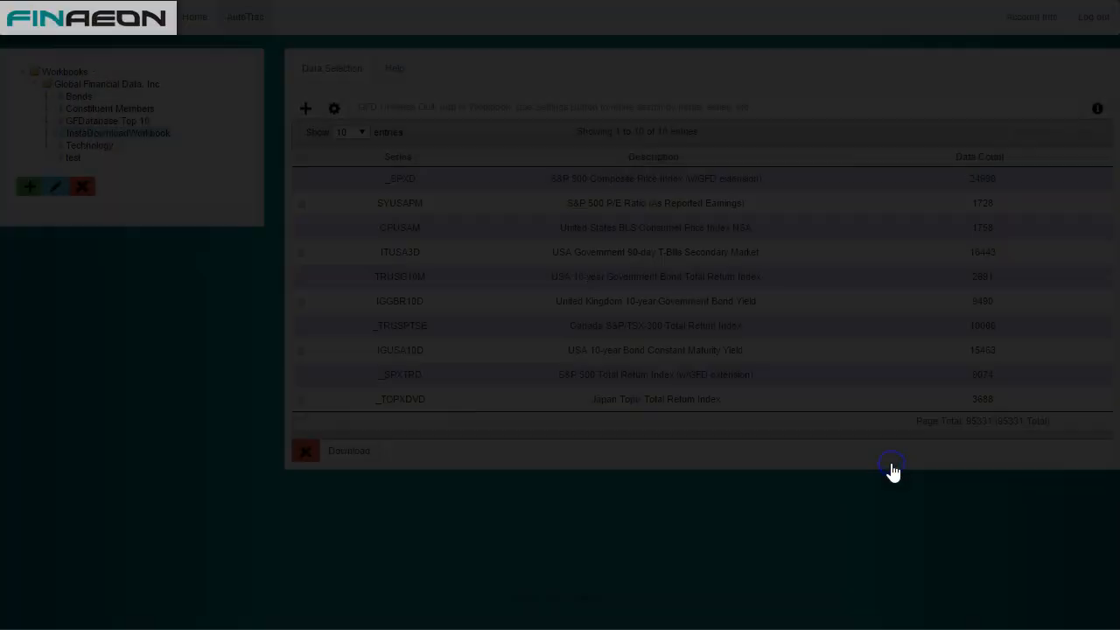